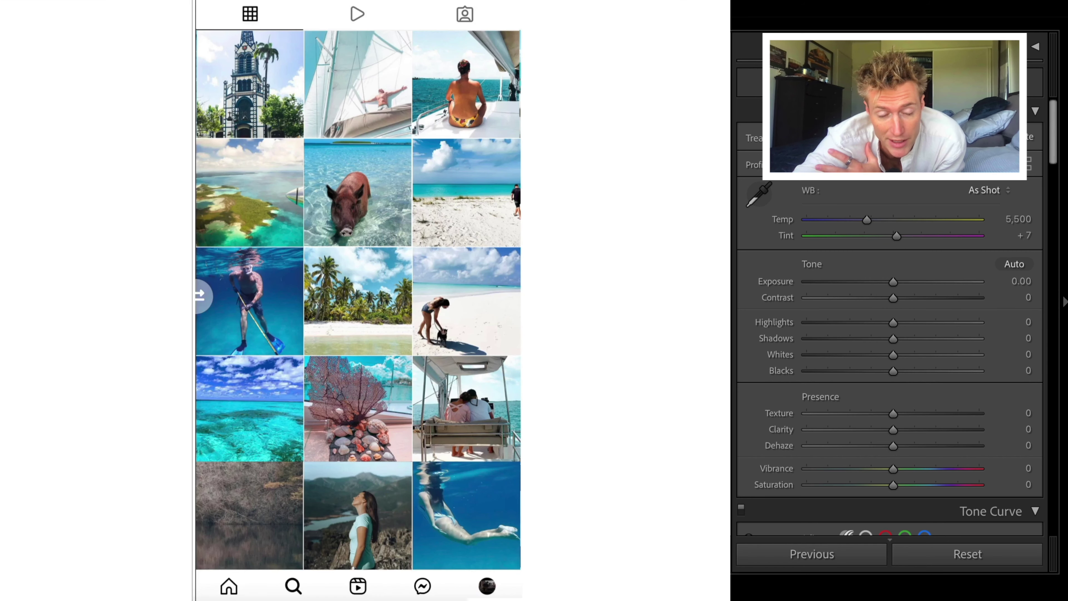
left_click_drag(202, 295, 494, 298)
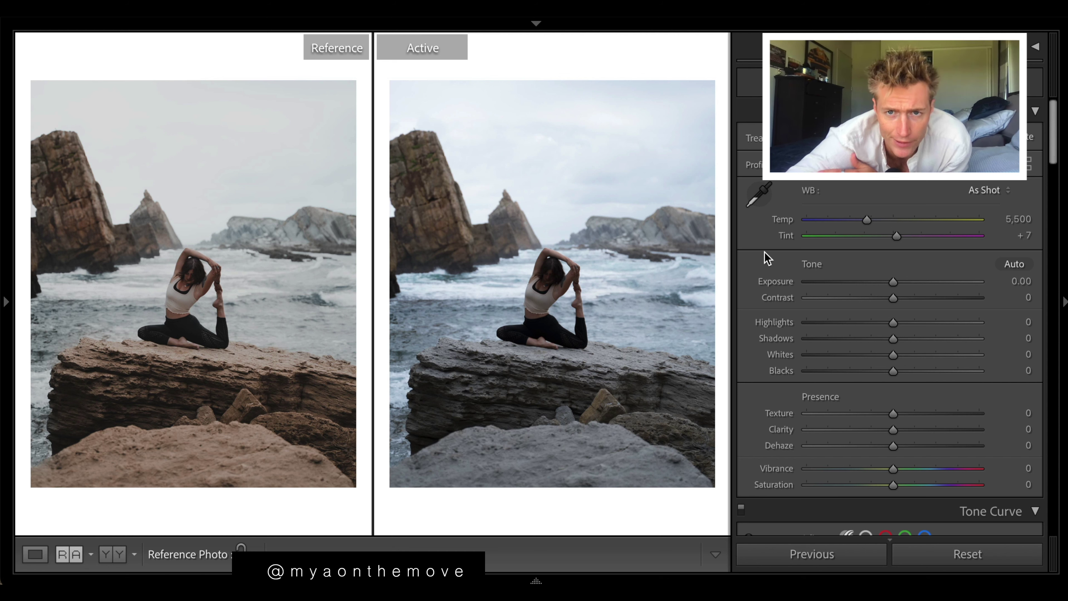
- Set the active photo's Contrast and Highlights to +20, Blacks to −7 and Clarity to +4
left_click(1038, 47)
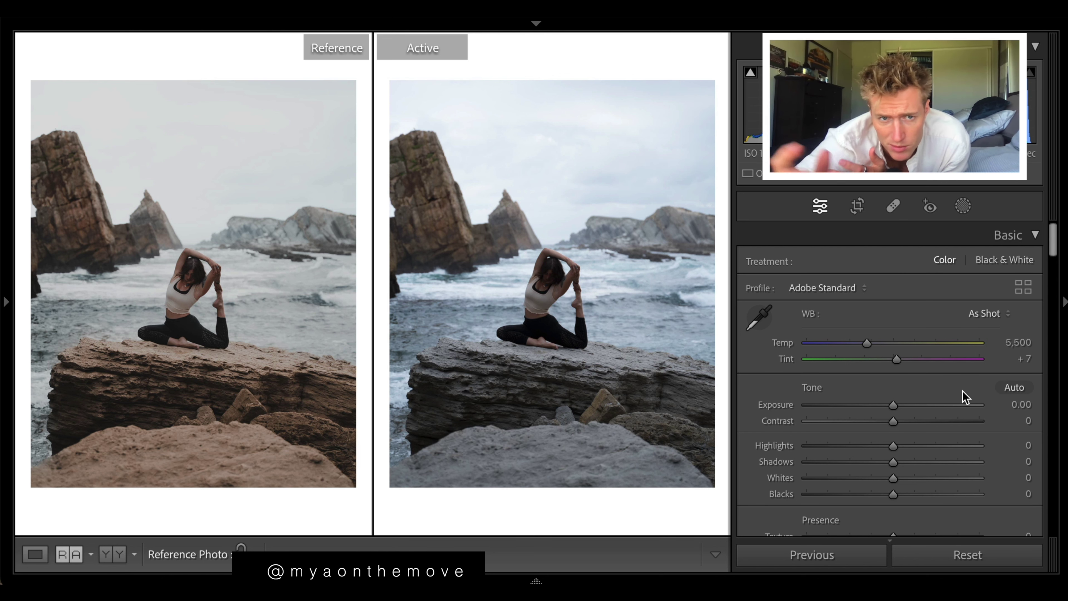
scroll(937, 340, "down", 1)
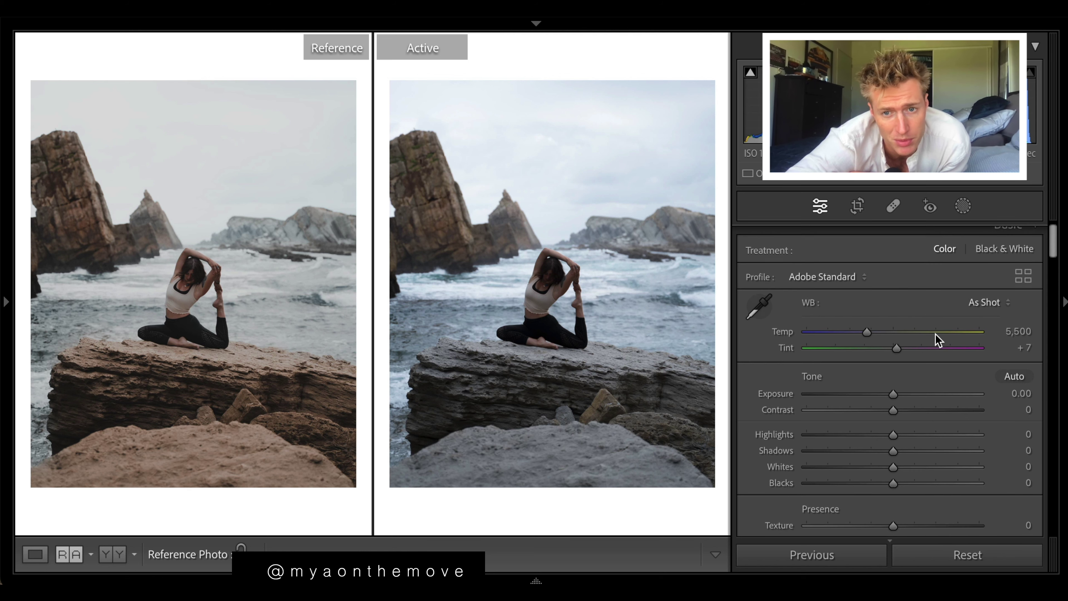
scroll(936, 339, "down", 10)
scroll(936, 337, "up", 11)
scroll(961, 441, "down", 2)
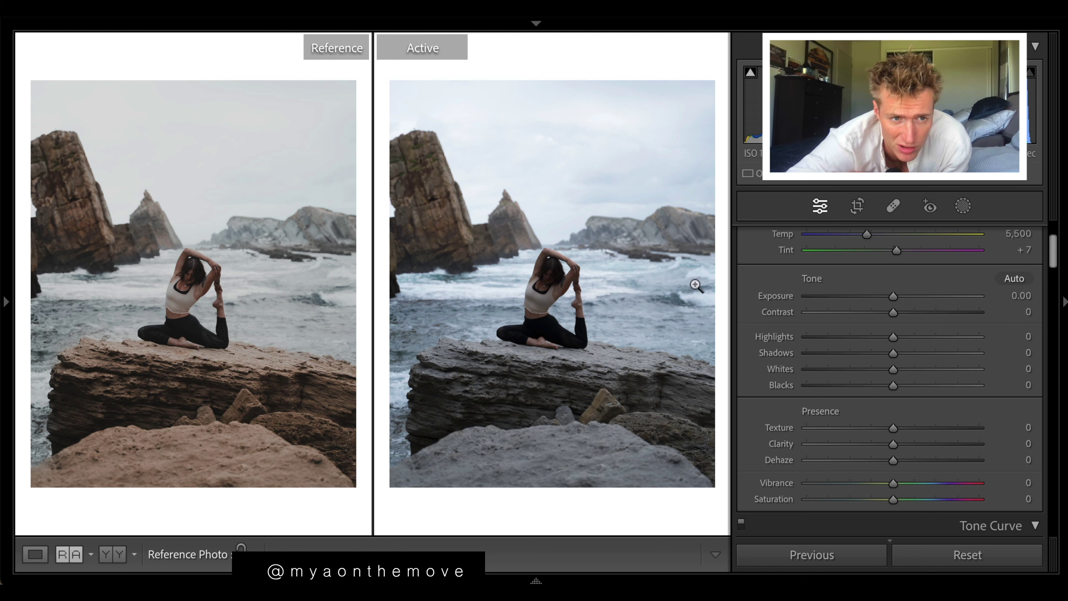
left_click_drag(920, 337, 912, 312)
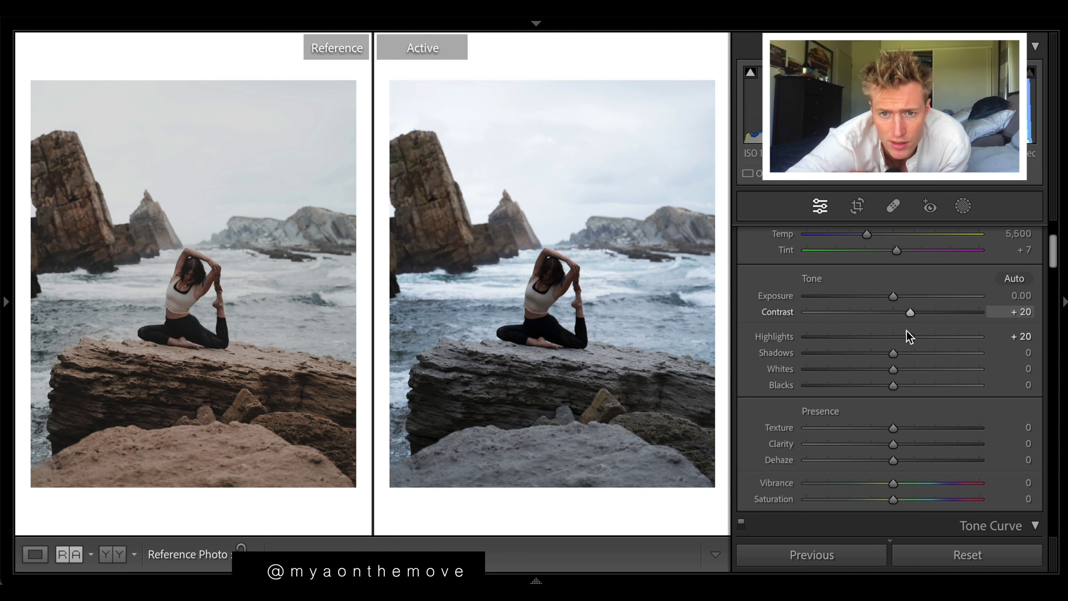
left_click_drag(877, 388, 870, 388)
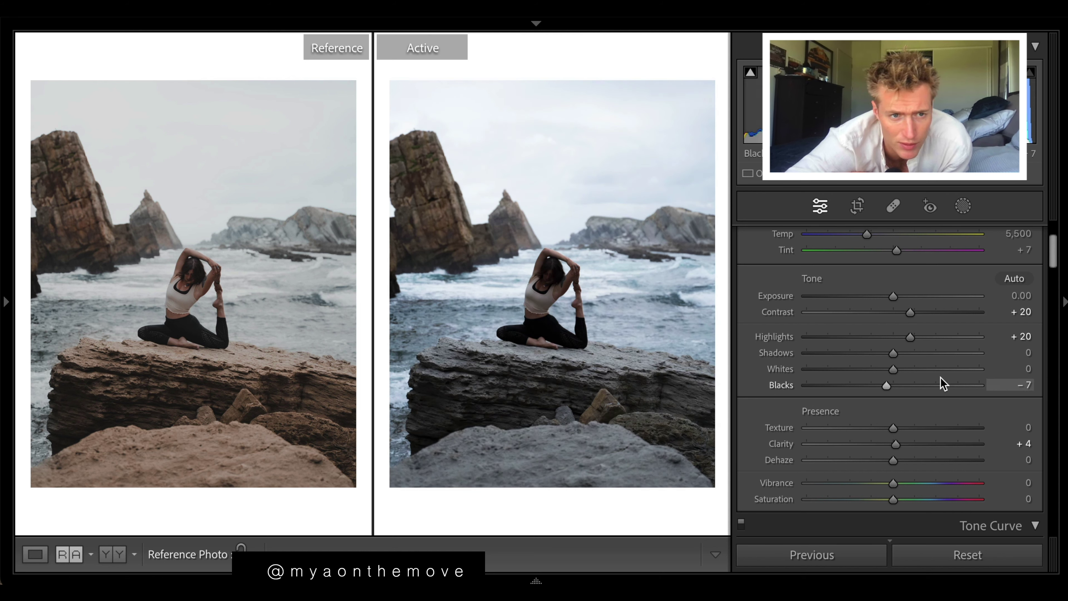
- Lower the tone curve's region Highlights to −26 and Lights to −23
scroll(940, 378, "down", 5)
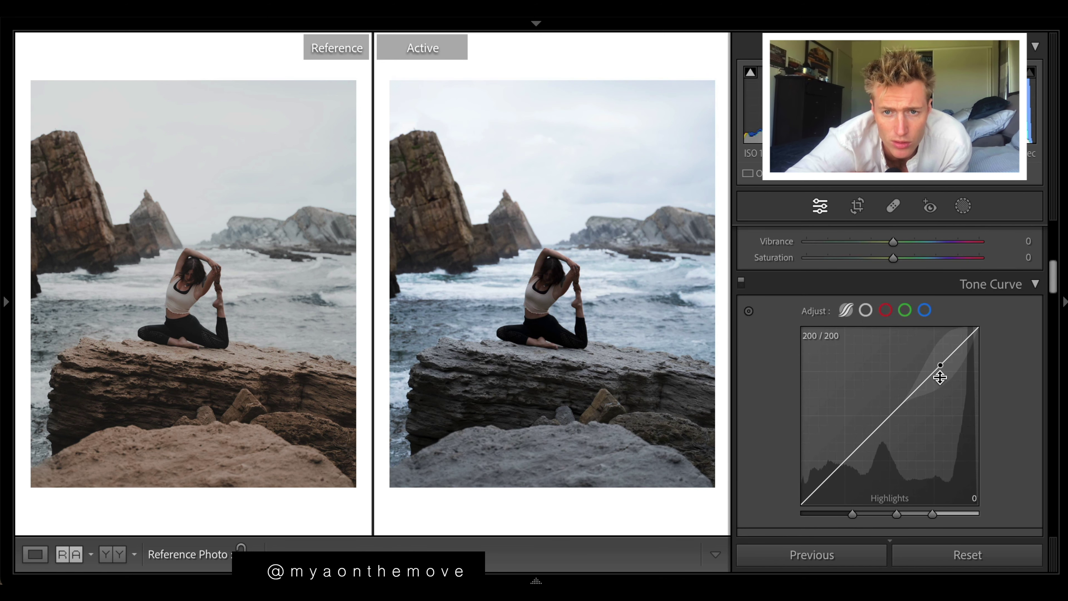
left_click(865, 311)
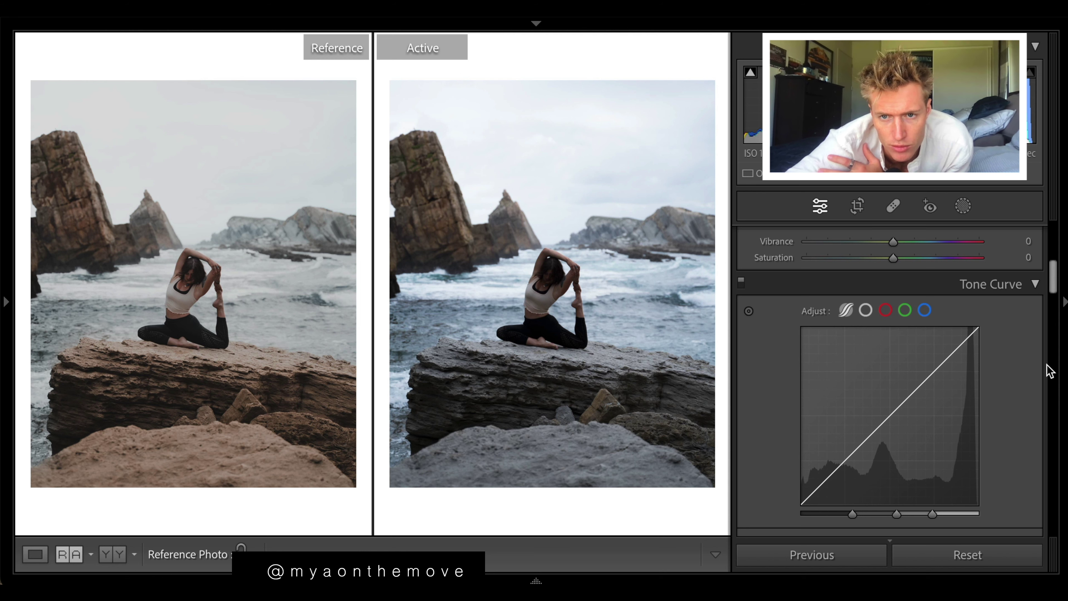
scroll(1050, 372, "down", 6)
scroll(1004, 341, "up", 4)
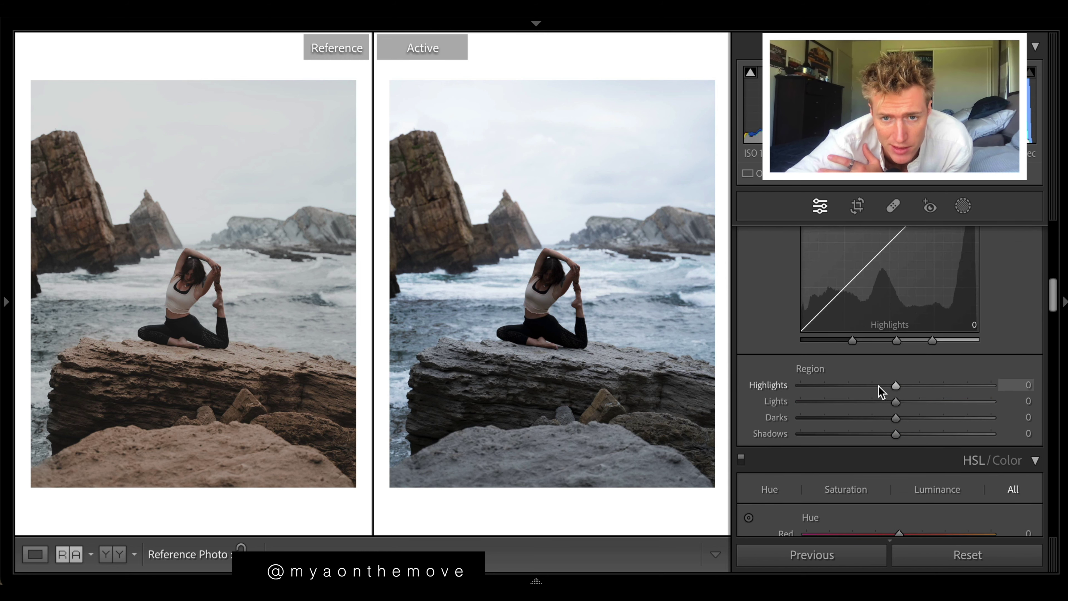
left_click_drag(880, 385, 727, 379)
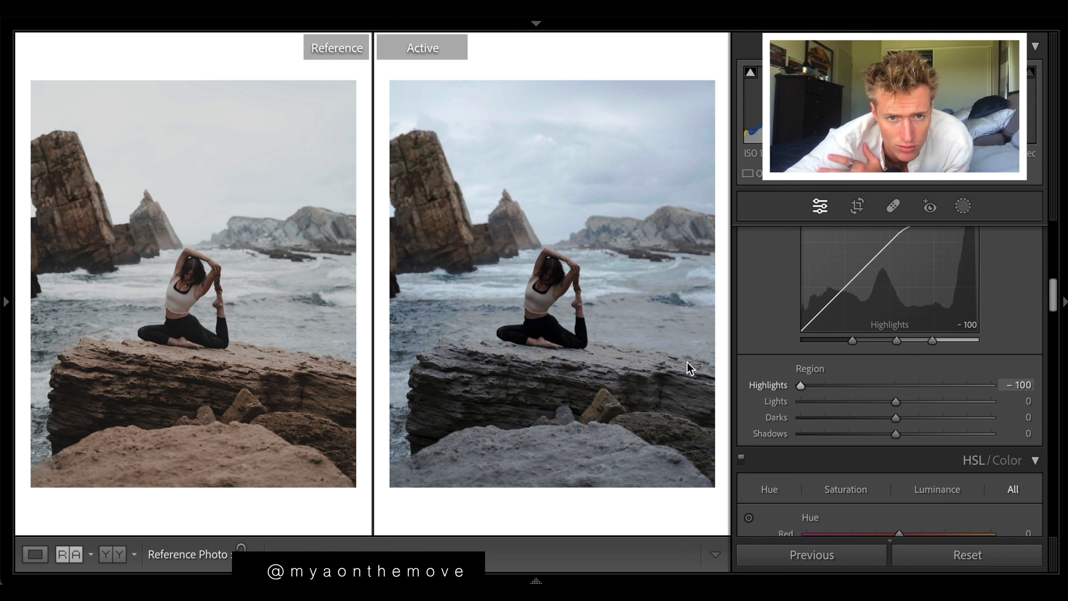
mouse_move(870, 384)
left_mouse_down()
mouse_move(883, 392)
mouse_move(873, 407)
mouse_move(982, 416)
mouse_move(869, 412)
mouse_move(844, 400)
mouse_move(874, 403)
left_mouse_up()
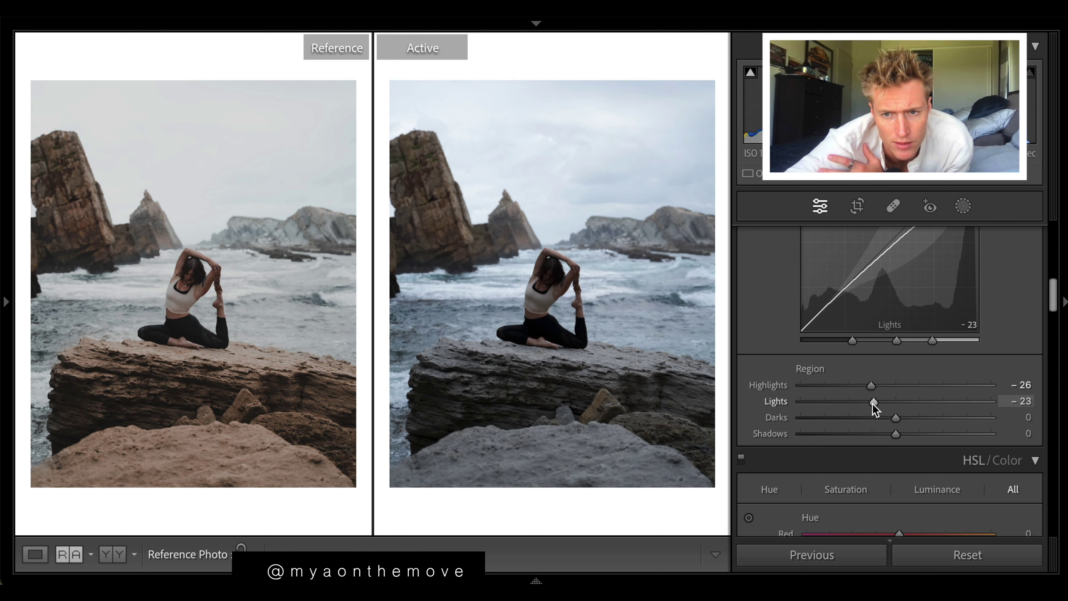
- Set the tone curve's region Darks to +7 and Shadows to +6, and refine Highlights to −25 and Lights to −27
key("ctrl+3")
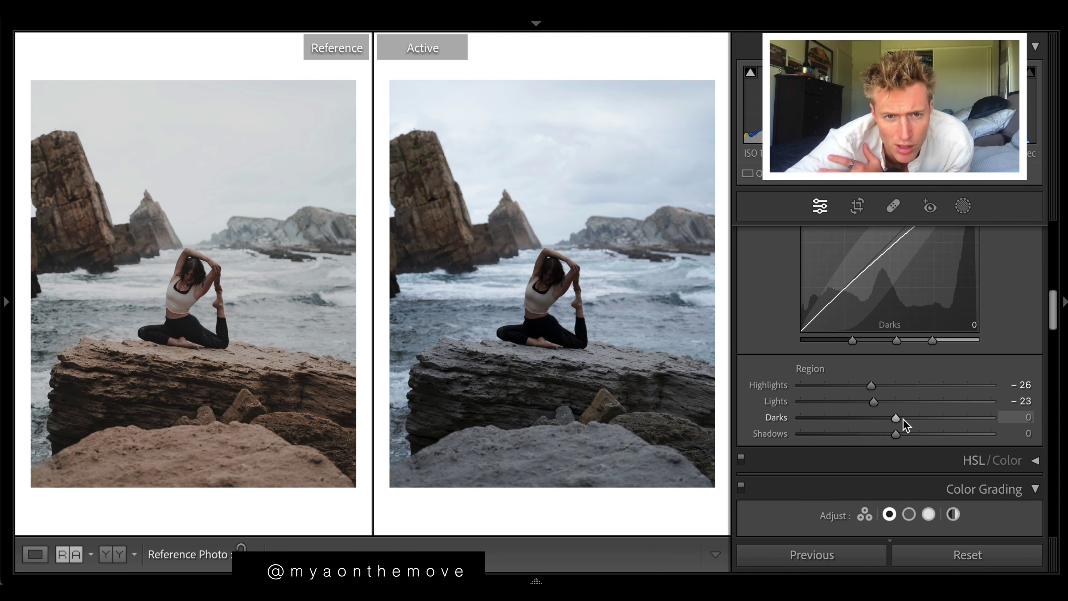
scroll(903, 419, "up", 3)
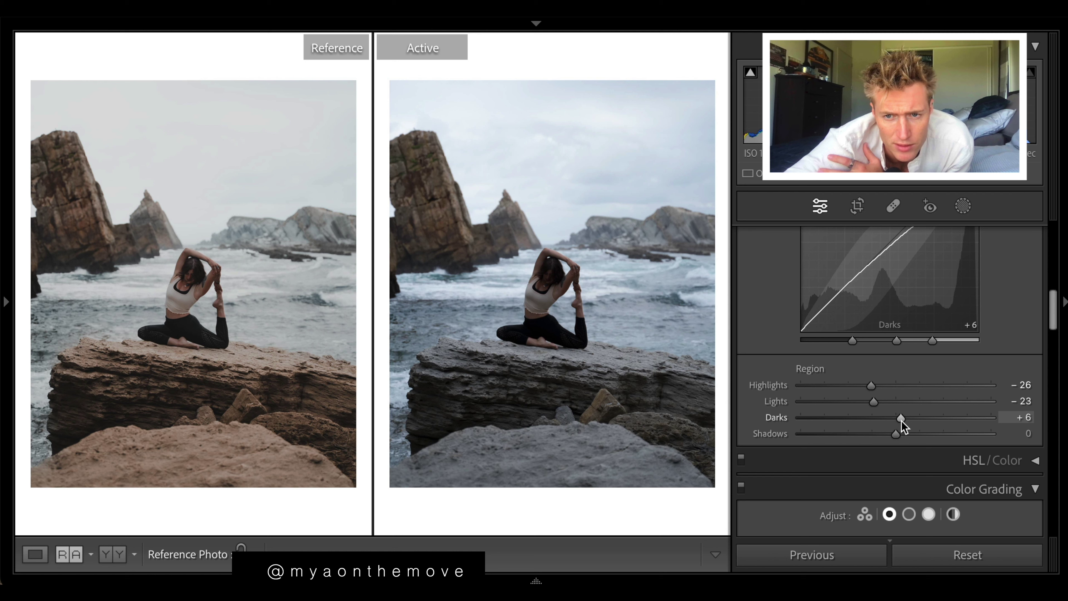
scroll(902, 422, "up", 1)
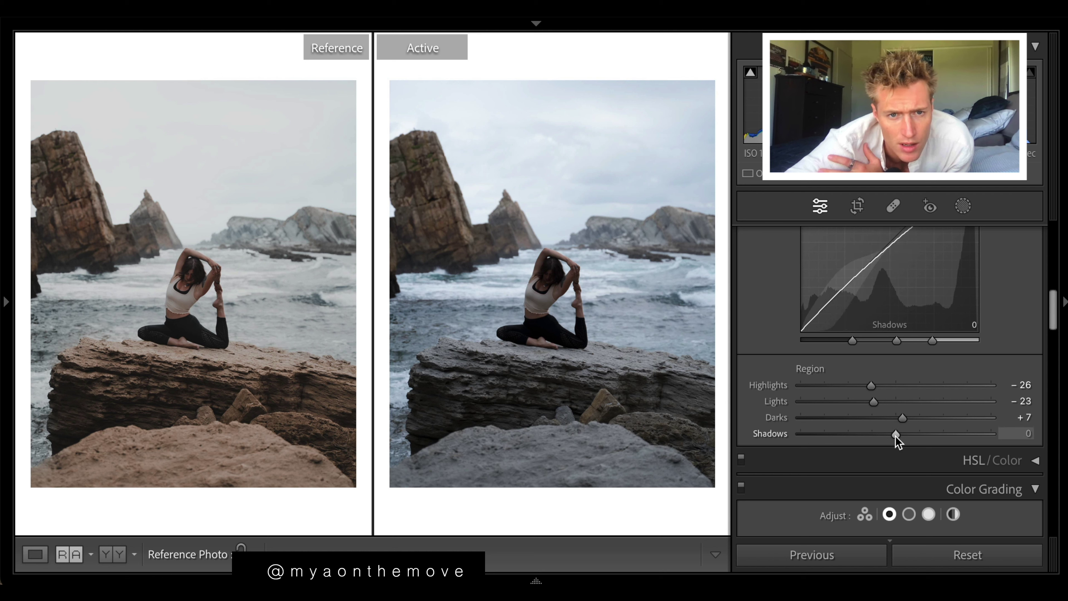
mouse_move(897, 437)
left_mouse_down()
mouse_move(997, 445)
mouse_move(882, 437)
mouse_move(918, 437)
mouse_move(902, 435)
left_mouse_up()
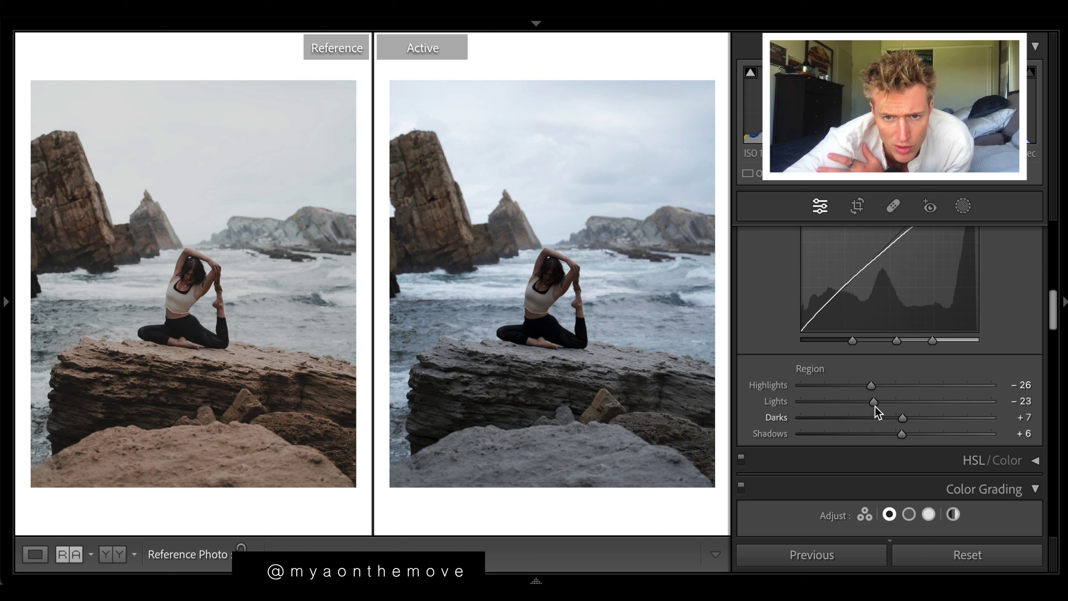
left_click_drag(875, 403, 869, 403)
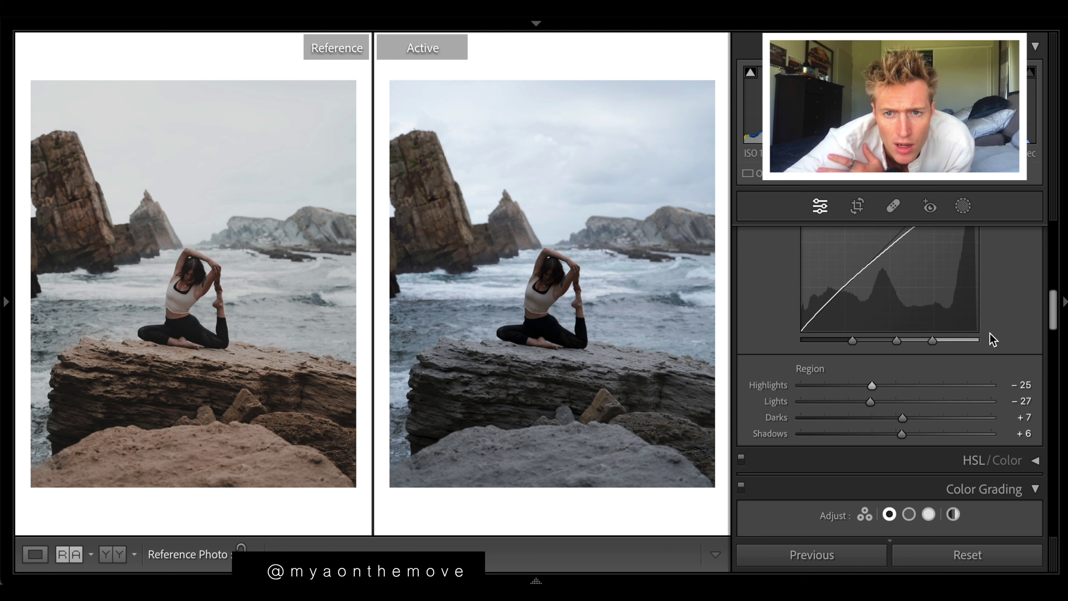
- Add a midtone point to the RGB point curve and raise it to input 115, output 135
scroll(992, 337, "up", 3)
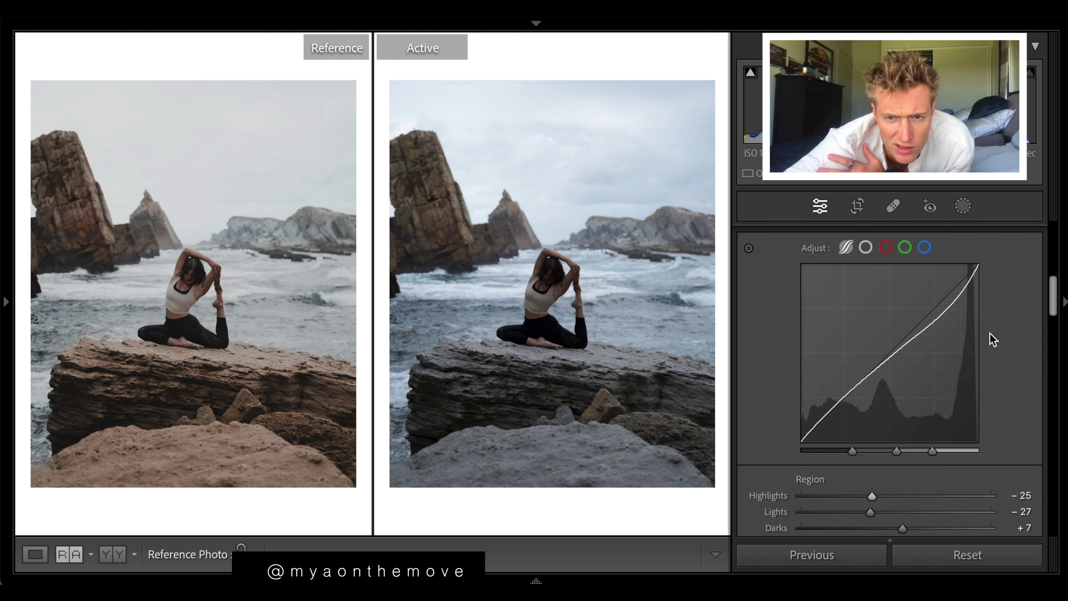
left_click(865, 247)
left_click_drag(891, 350, 892, 353)
double_click(893, 353)
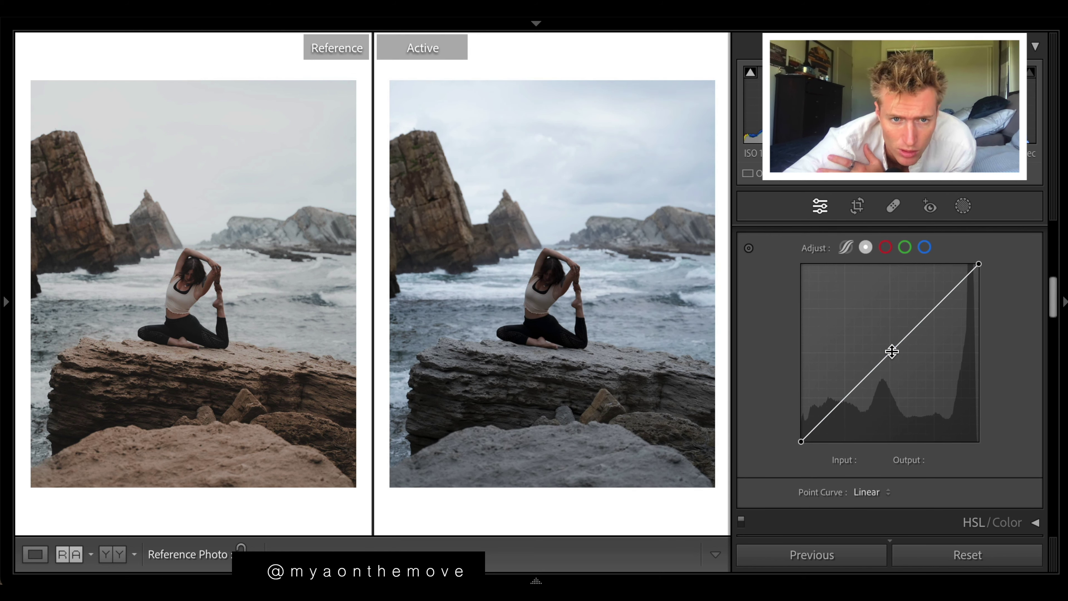
left_click(889, 353)
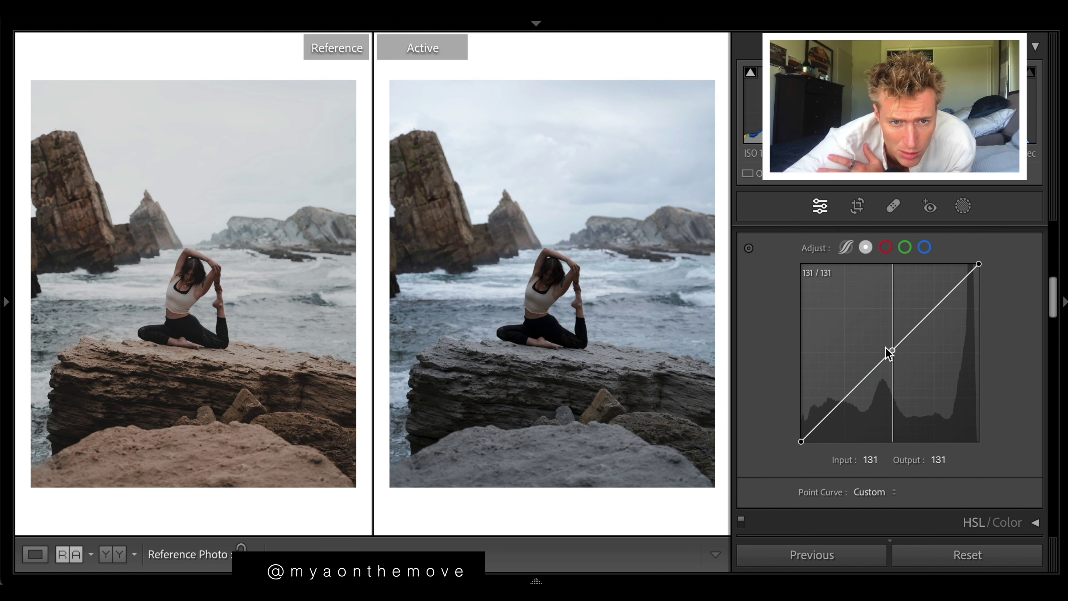
left_click_drag(888, 353, 881, 350)
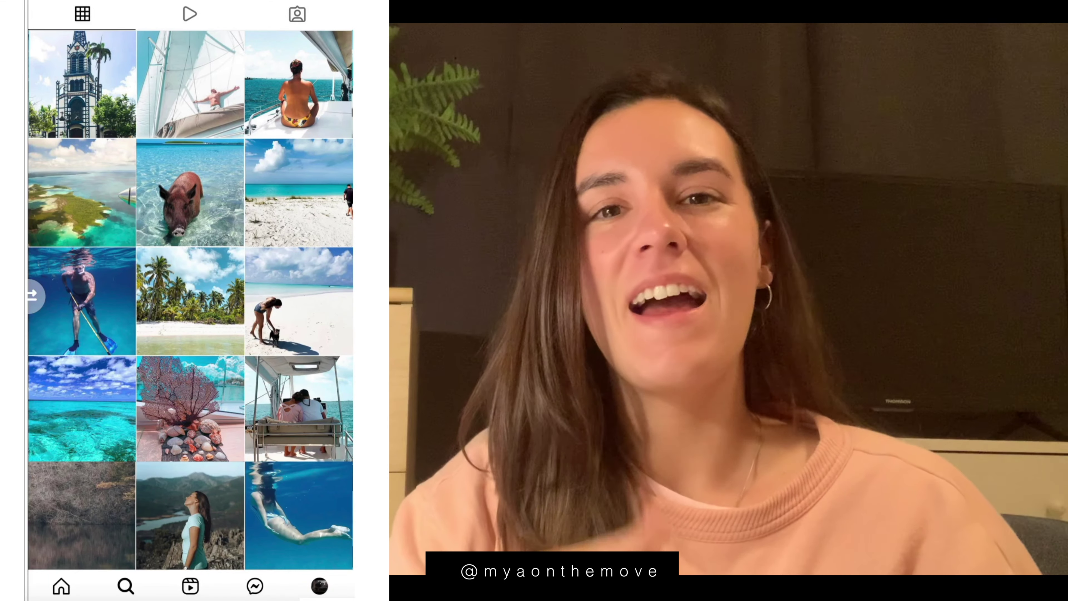
left_click_drag(29, 295, 343, 304)
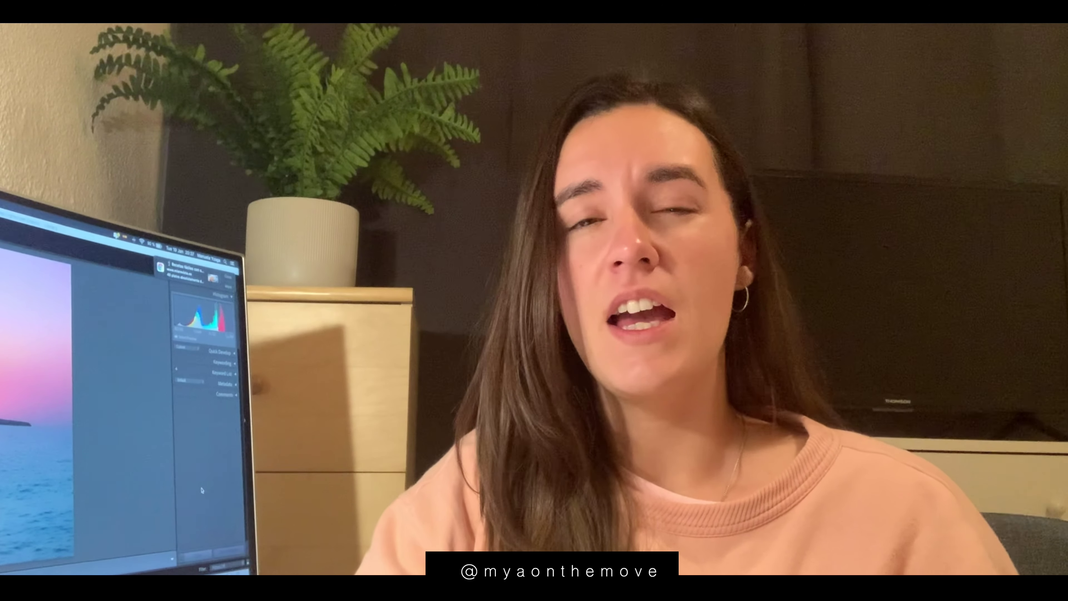
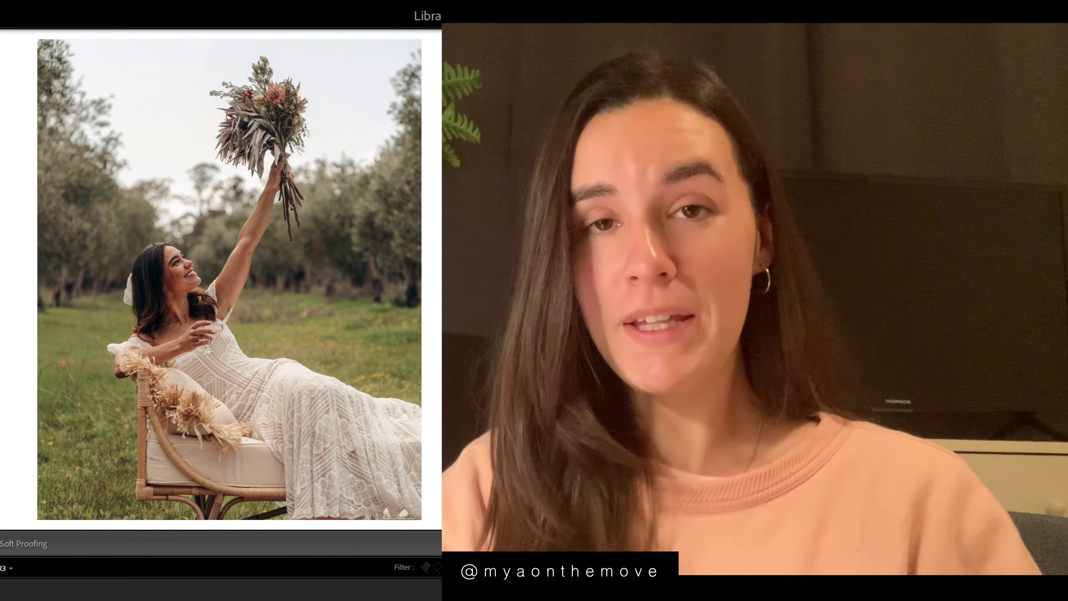
key("z")
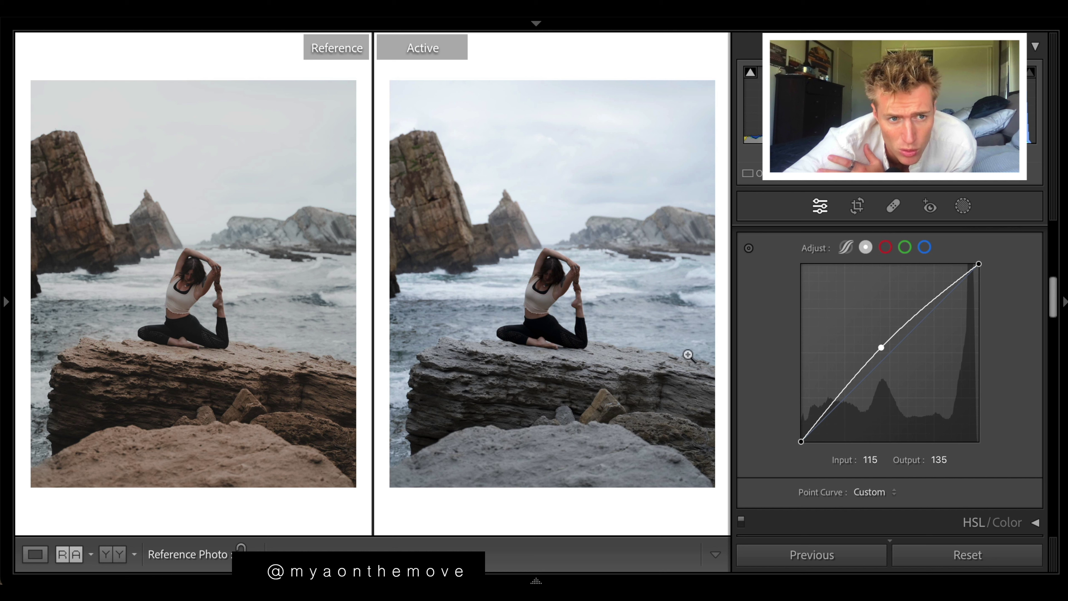
- Shape the point curve with black point output 23, a lowered shadow point, a highlight point at 190/197, white point output 227 and midpoint 114/128
left_click_drag(847, 386, 794, 432)
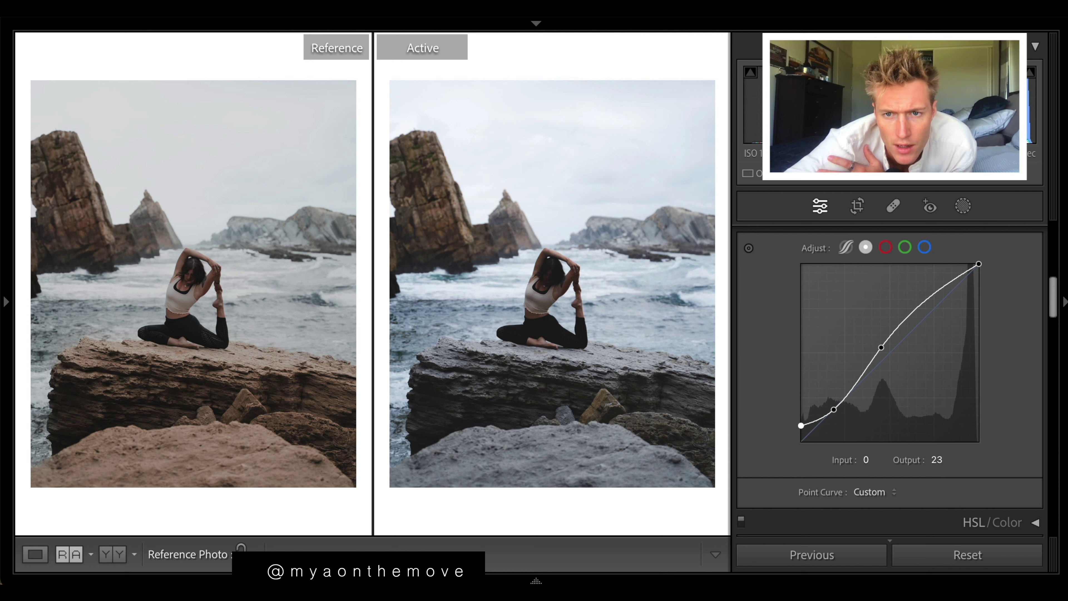
left_click_drag(934, 296, 933, 303)
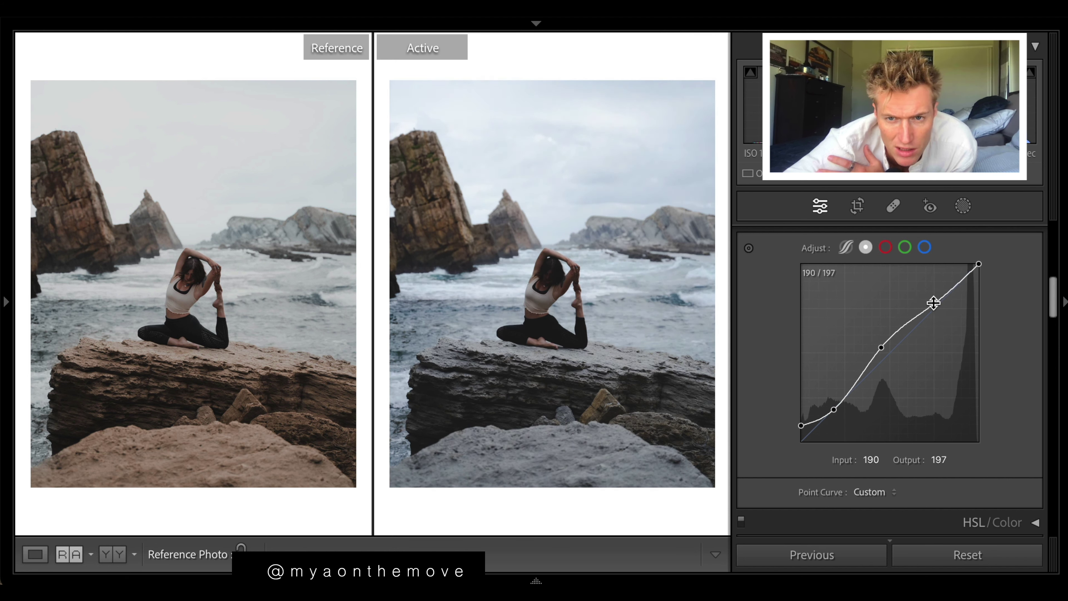
left_click_drag(978, 268, 1032, 288)
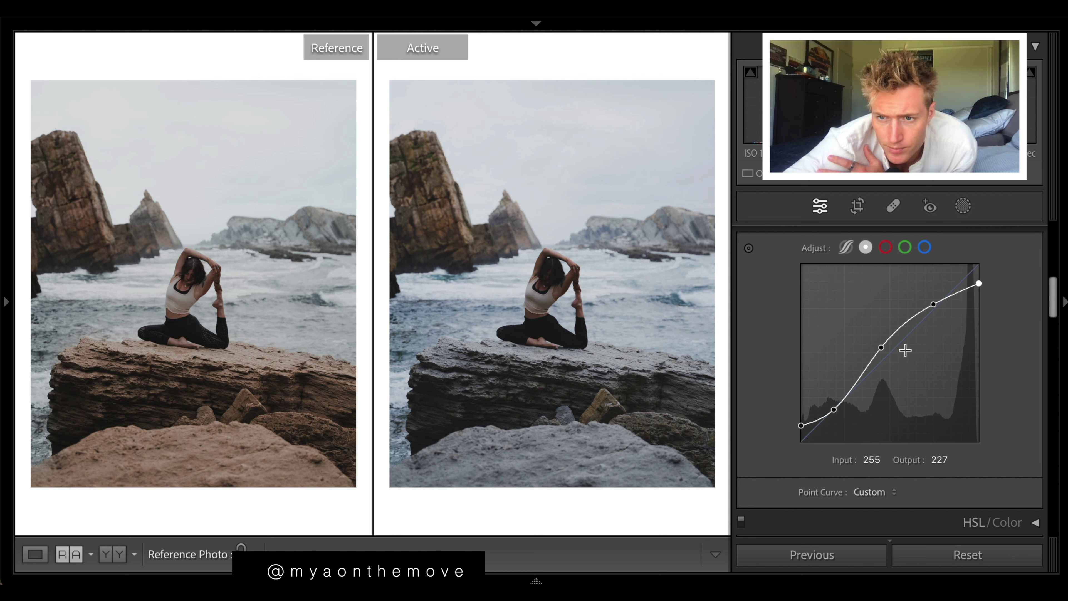
left_click_drag(881, 348, 881, 352)
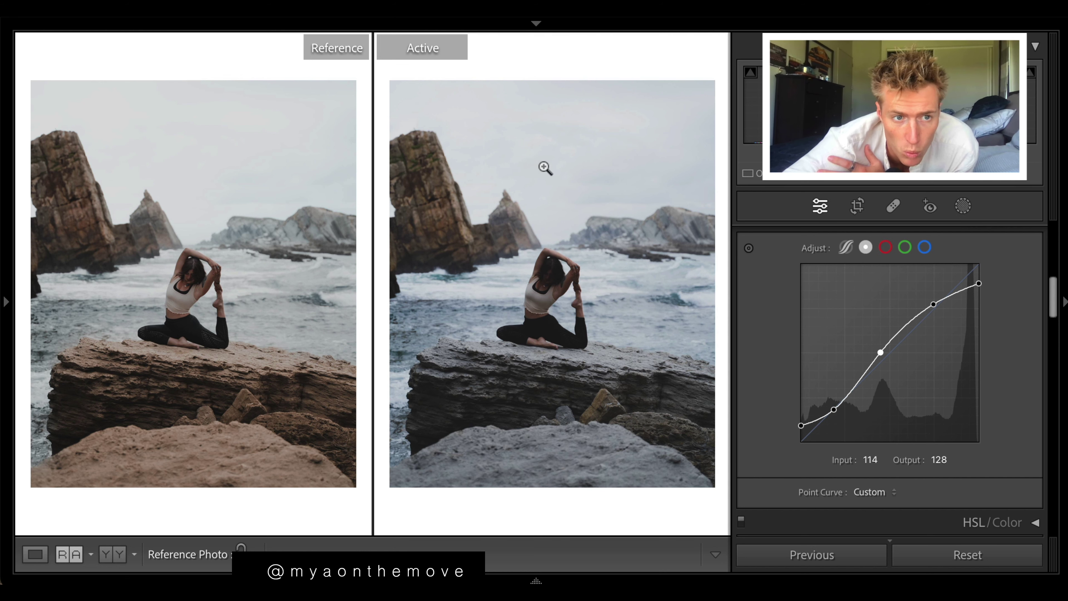
- Set the basic tone adjustments to Shadows +8, Whites −4, Blacks −18 and Contrast +18
scroll(876, 313, "up", 2)
scroll(739, 467, "up", 10)
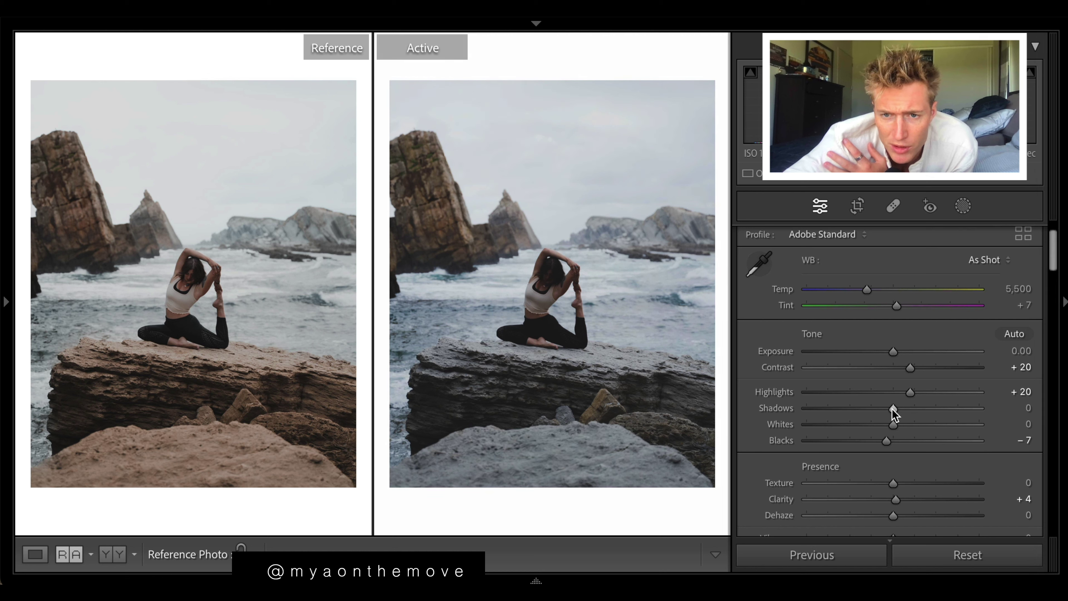
left_click_drag(893, 409, 900, 417)
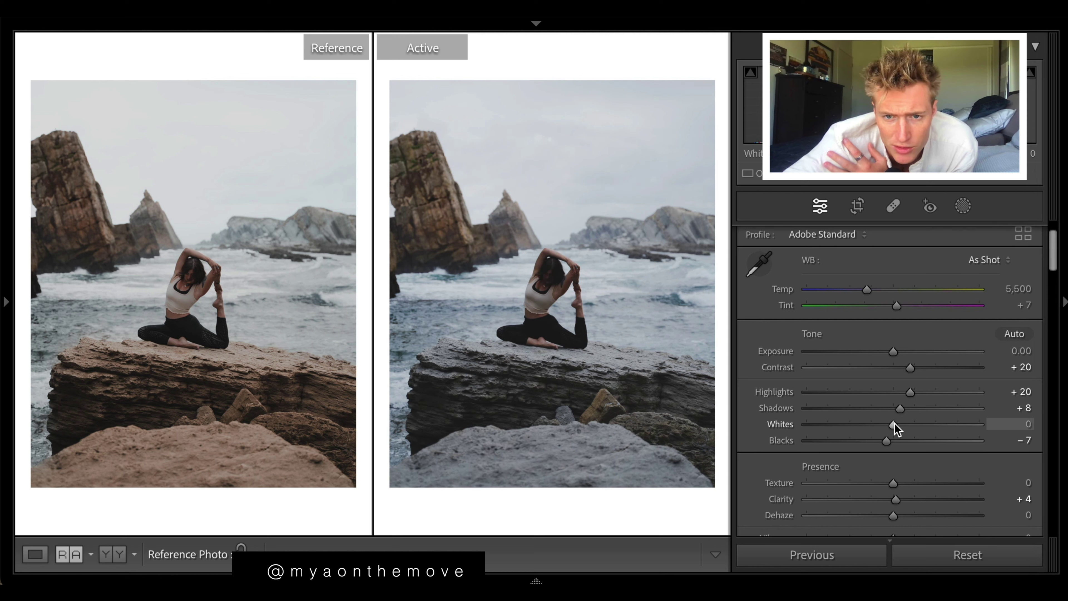
left_click_drag(897, 424, 856, 438)
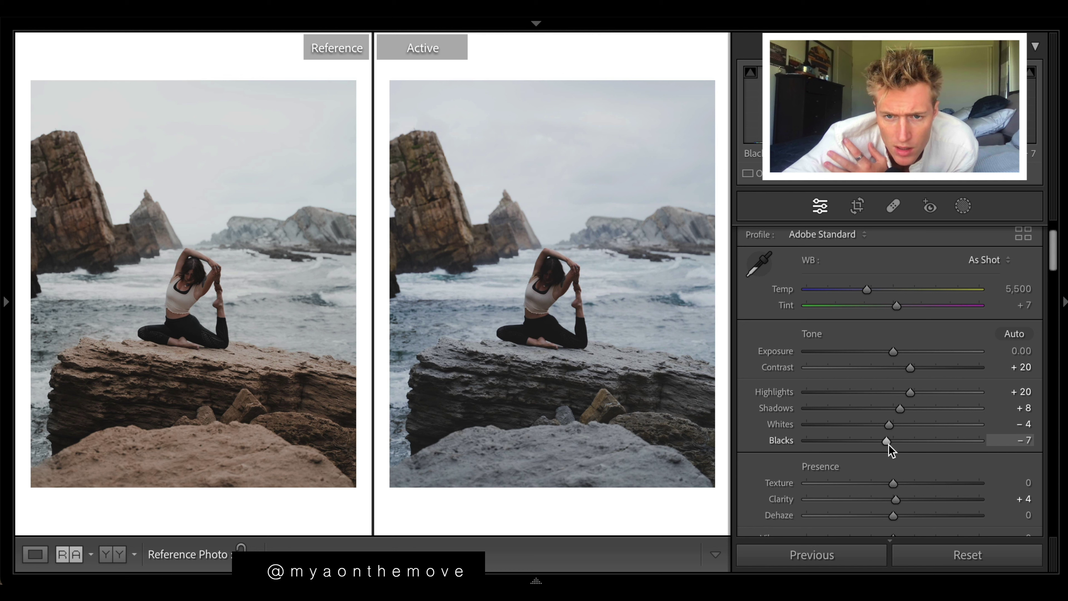
mouse_move(887, 443)
left_mouse_down()
mouse_move(833, 440)
mouse_move(878, 444)
left_mouse_up()
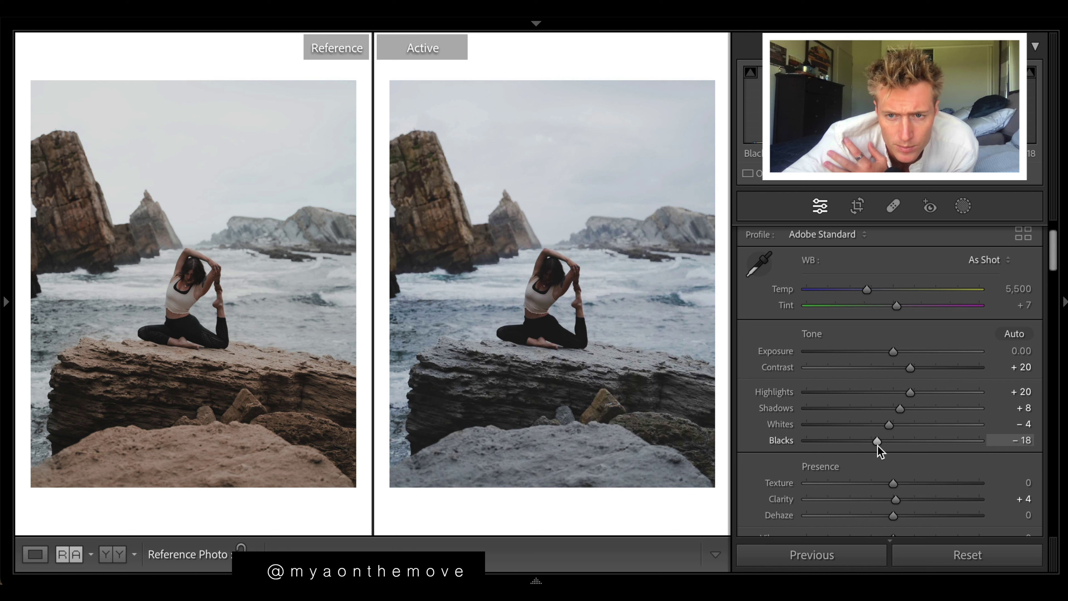
scroll(891, 416, "up", 1)
left_click_drag(911, 393, 909, 392)
scroll(915, 393, "up", 1)
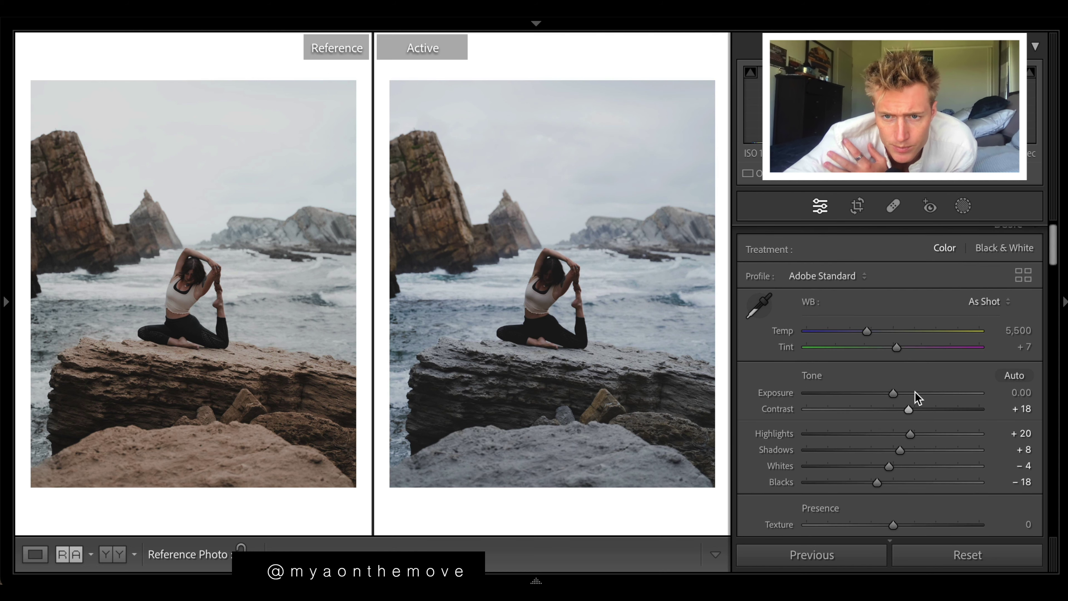
- Set the photo's Clarity to +5 and Vibrance to +15
scroll(900, 353, "down", 9)
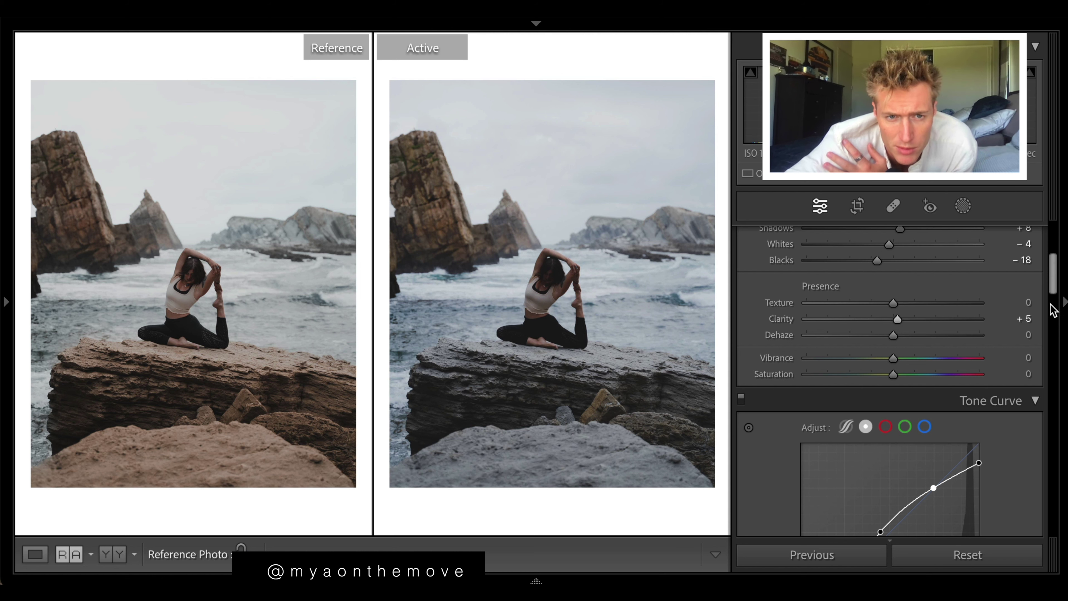
scroll(926, 362, "up", 4)
scroll(910, 383, "up", 1)
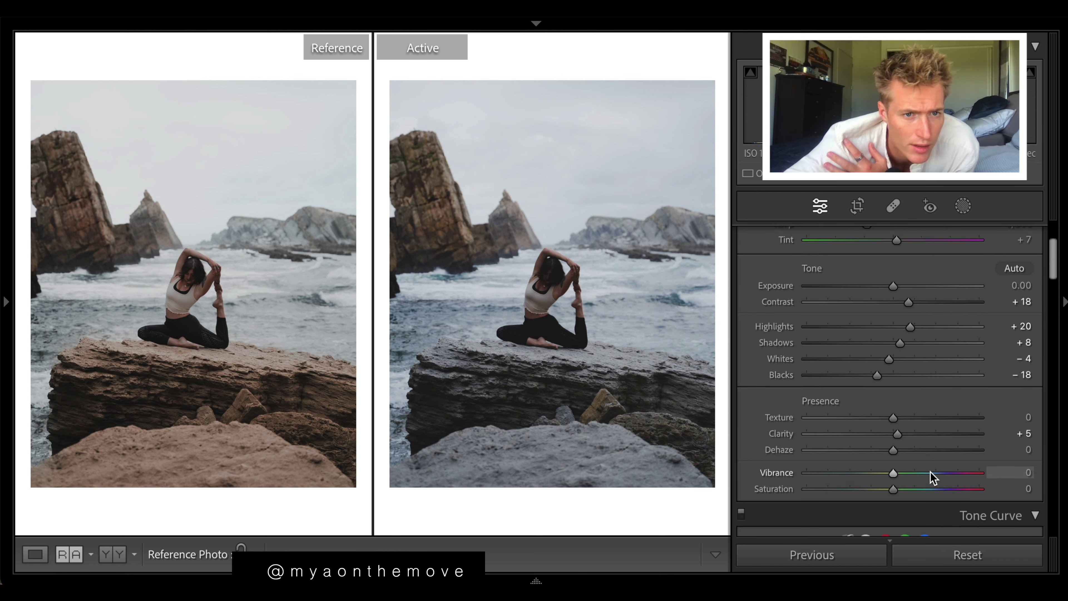
left_click_drag(925, 473, 906, 474)
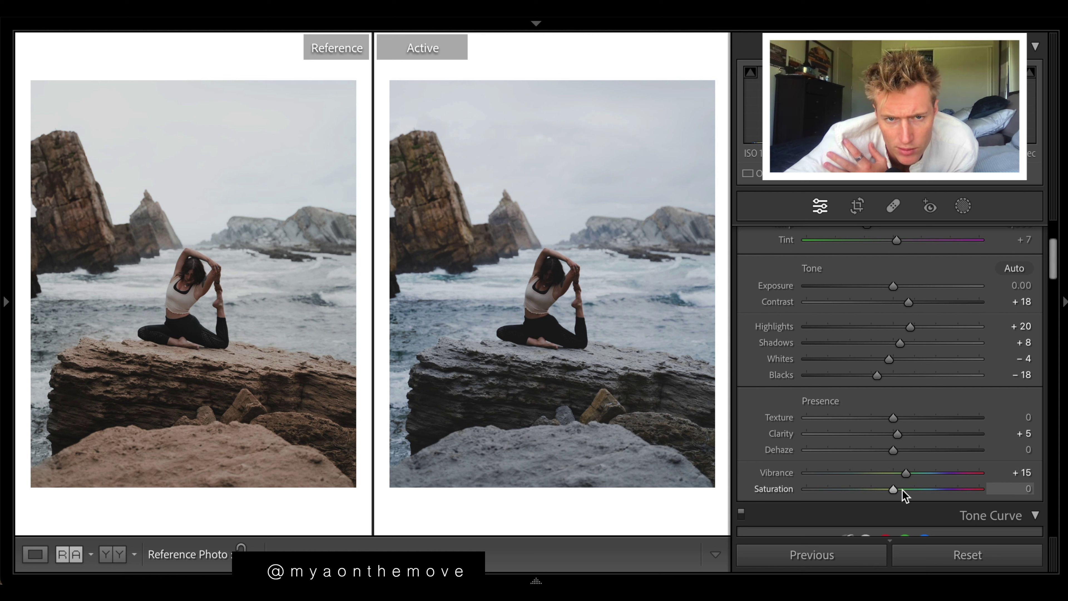
- Set the HSL luminance of the active photo to Red −15, Orange −14 and Yellow −13
left_click_drag(908, 491, 897, 491)
scroll(956, 291, "down", 10)
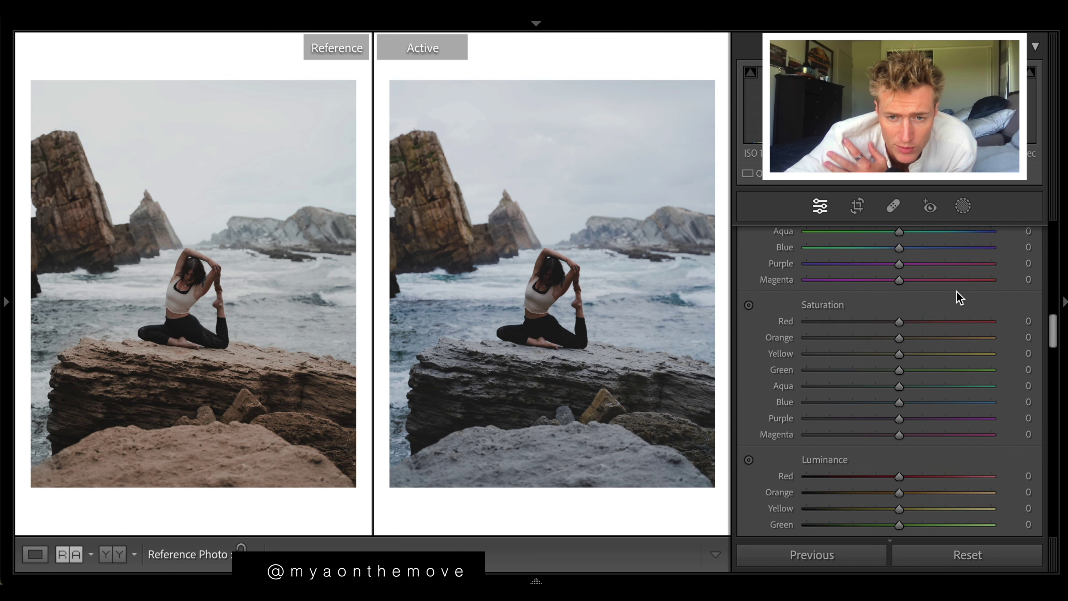
scroll(956, 292, "up", 2)
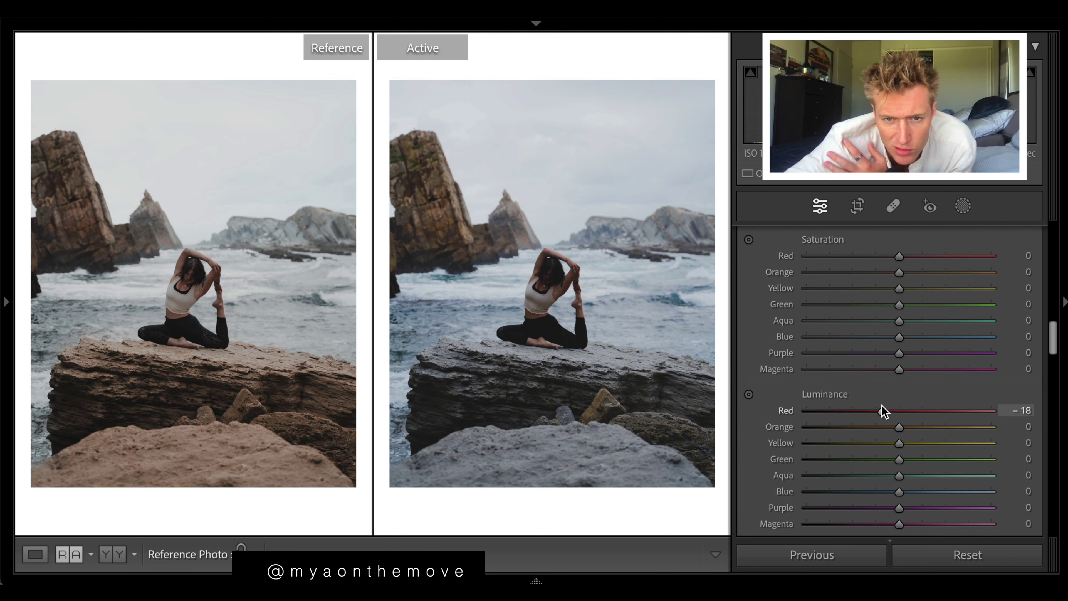
left_click_drag(912, 416, 771, 417)
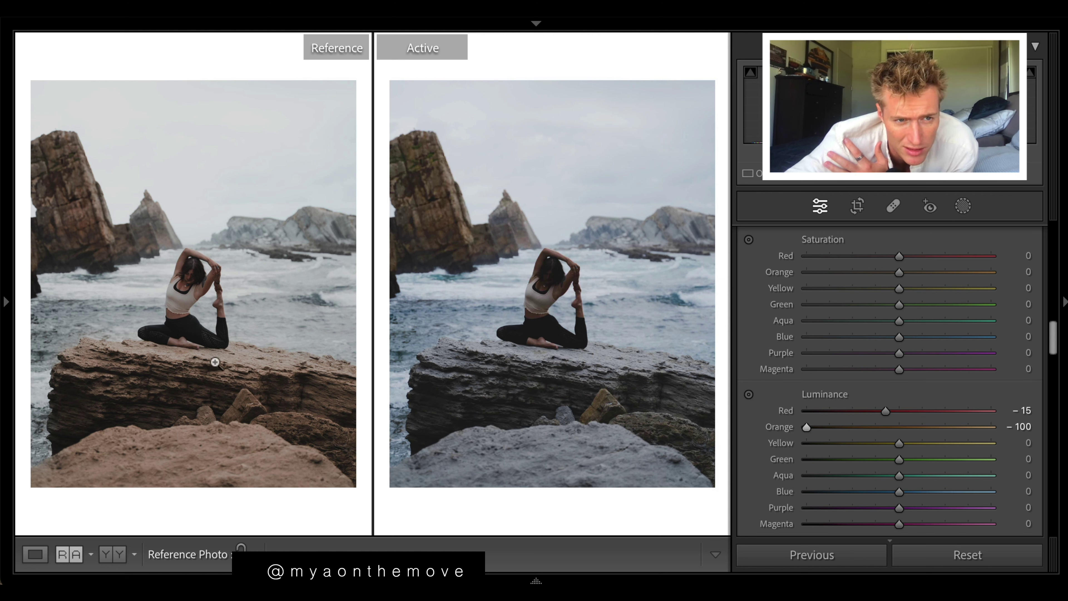
left_click(892, 427)
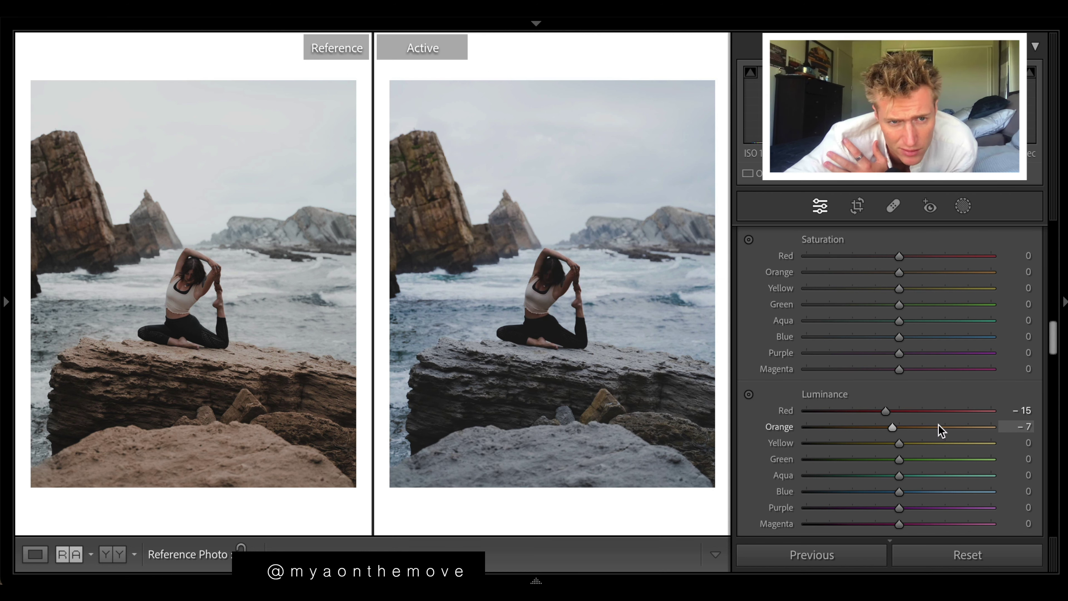
left_click_drag(939, 426, 888, 440)
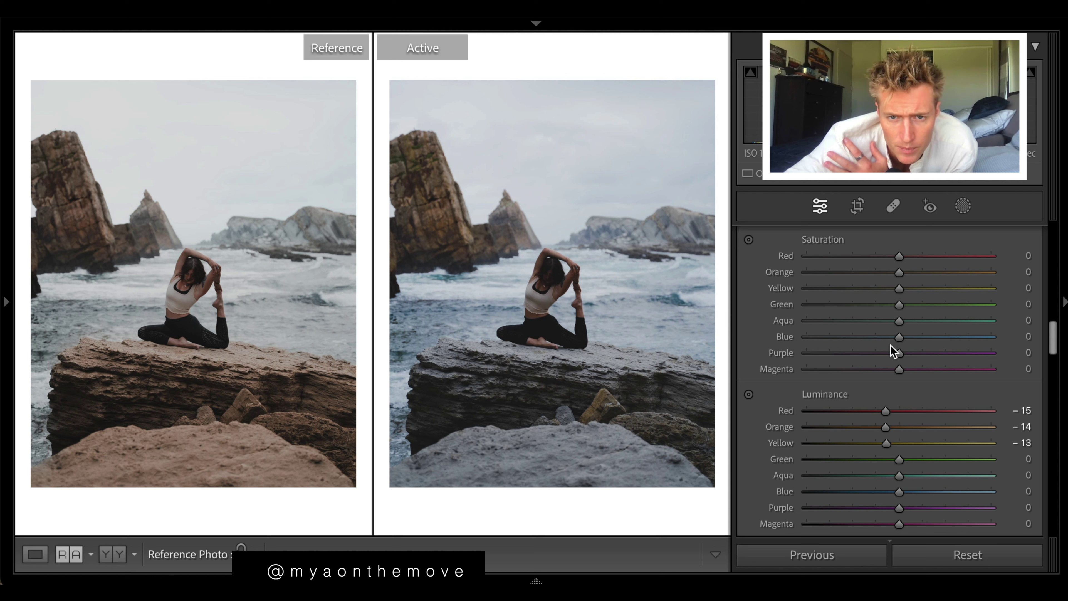
- Reduce the HSL saturation of the cool tones to Aqua −55 and Blue −53
scroll(893, 351, "up", 5)
scroll(920, 351, "down", 3)
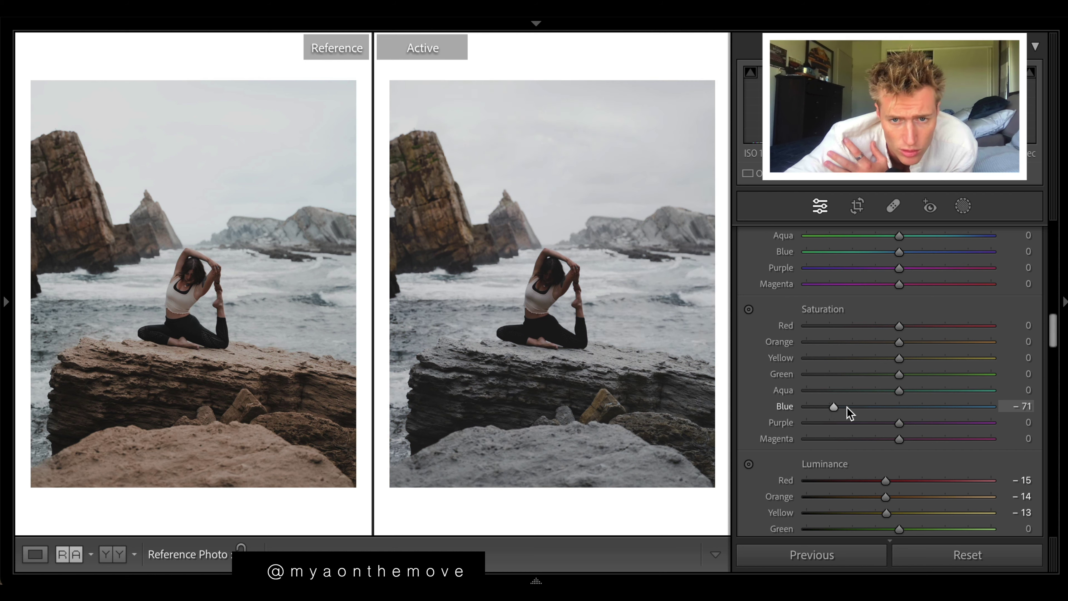
left_click(844, 390)
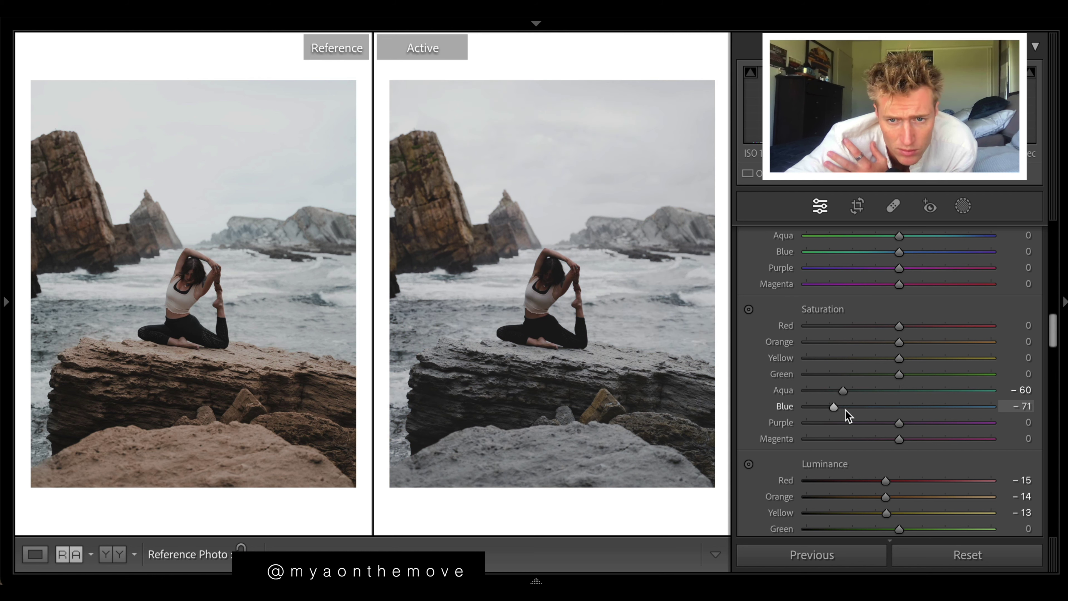
left_click(844, 406)
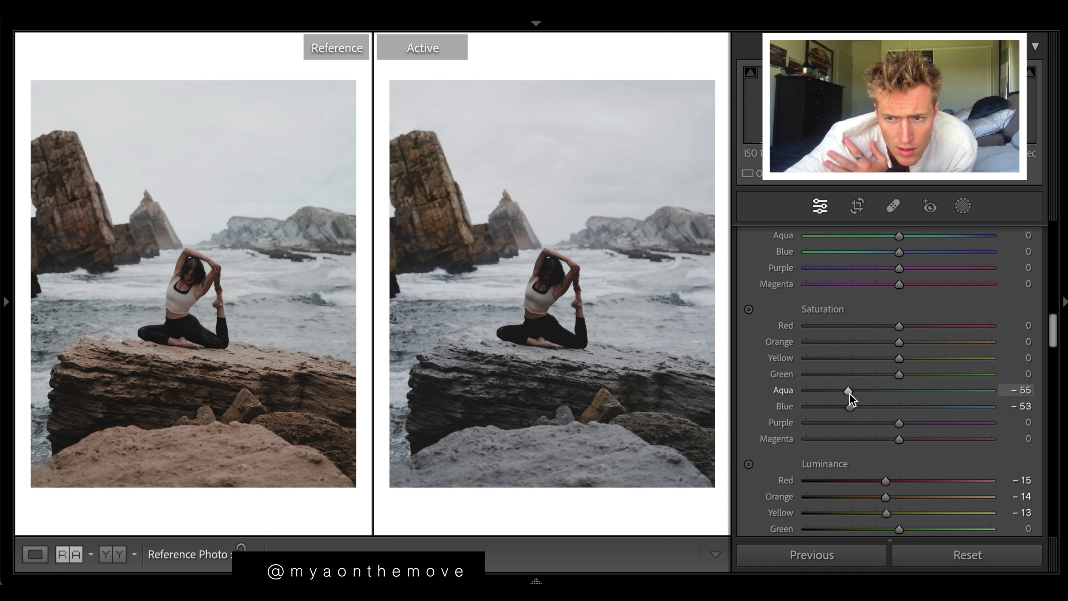
- Set the HSL saturation of the remaining tones to Green −33, Yellow −31, Orange −19 and Red +3
left_click(867, 374)
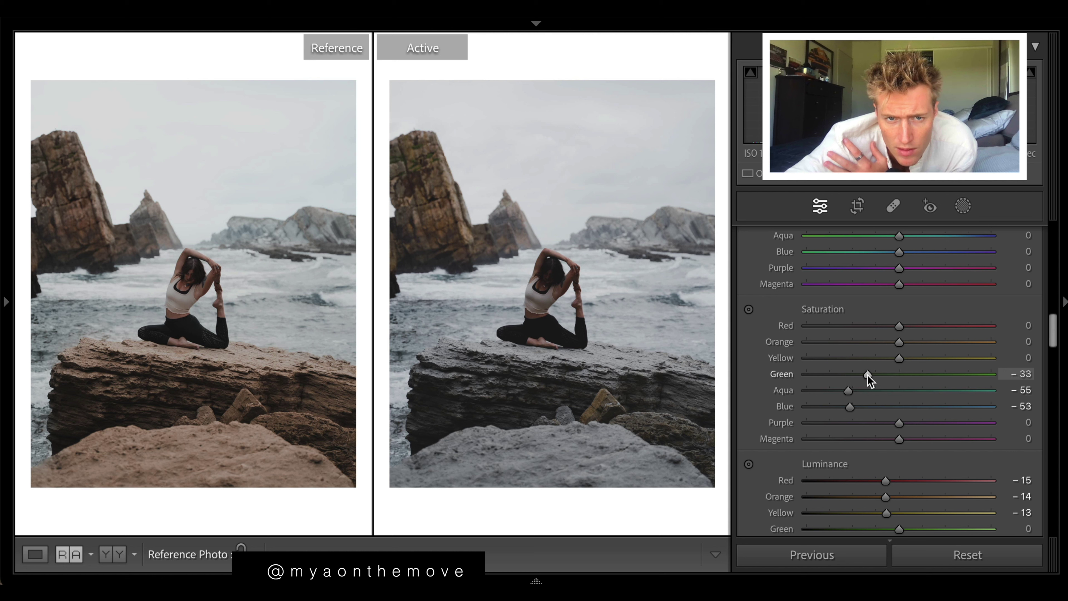
left_click(882, 359)
left_click_drag(879, 361, 871, 362)
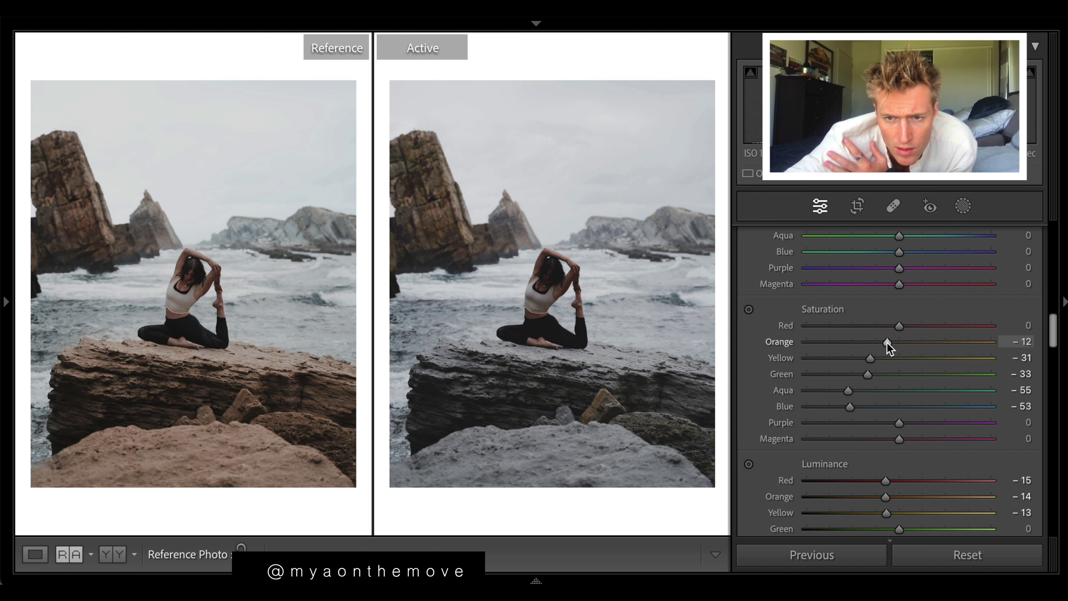
left_click_drag(888, 344, 883, 344)
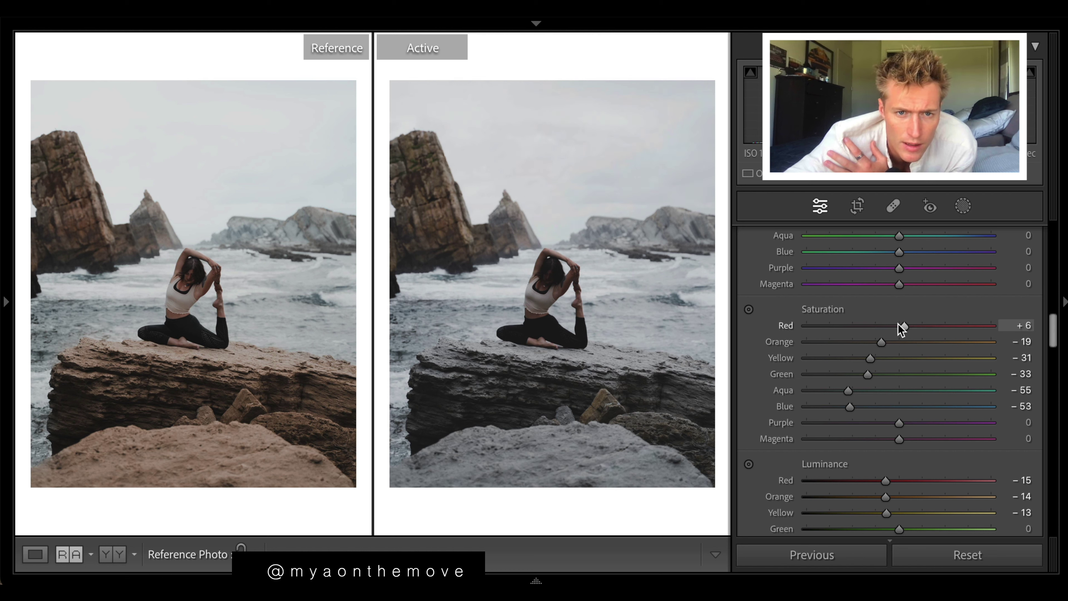
left_click_drag(894, 323, 895, 325)
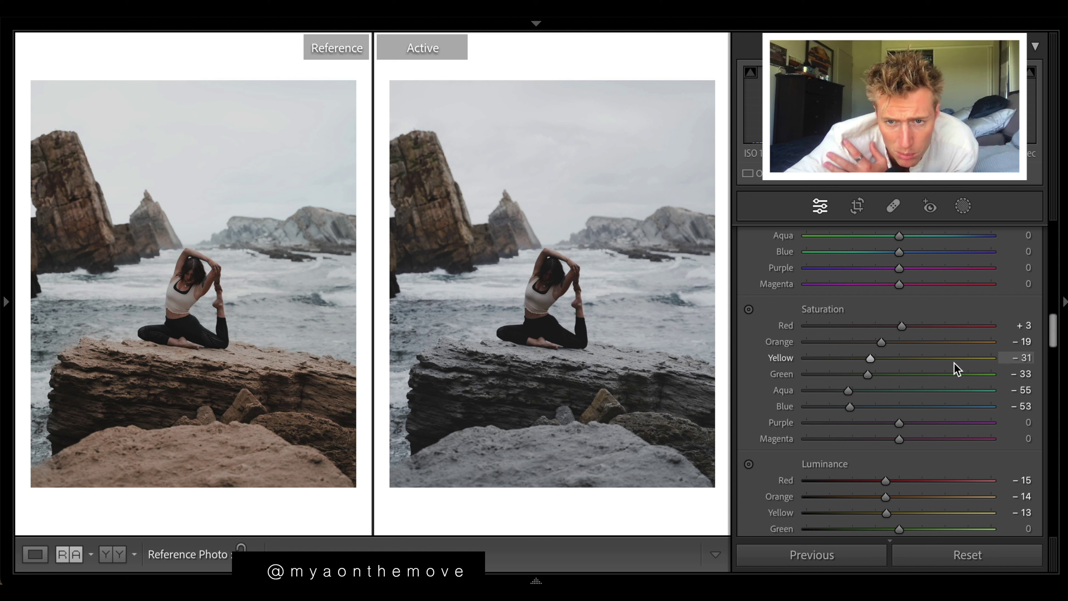
- Set the HSL hue values to Yellow −40, Orange −10 and Red +14
scroll(955, 364, "up", 3)
scroll(956, 366, "up", 5)
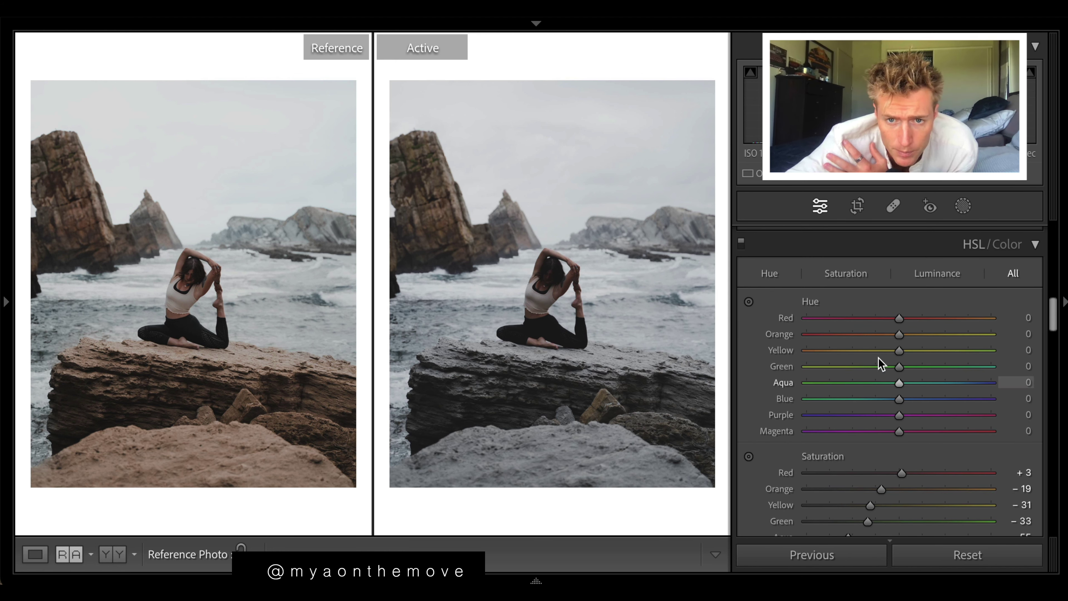
left_click_drag(861, 350, 890, 365)
left_click_drag(899, 318, 733, 303)
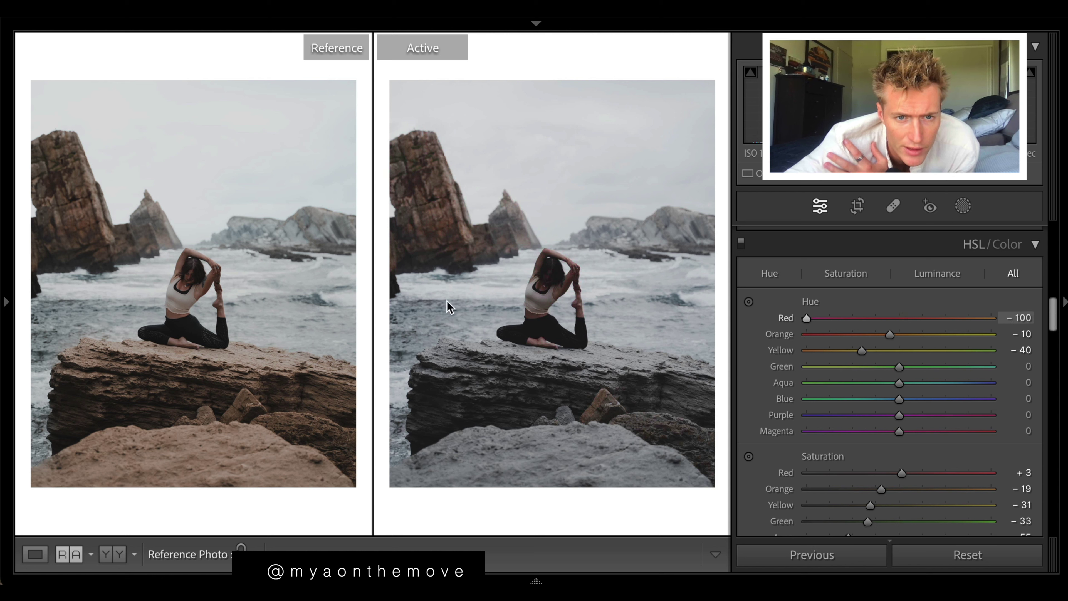
left_click_drag(587, 316, 911, 319)
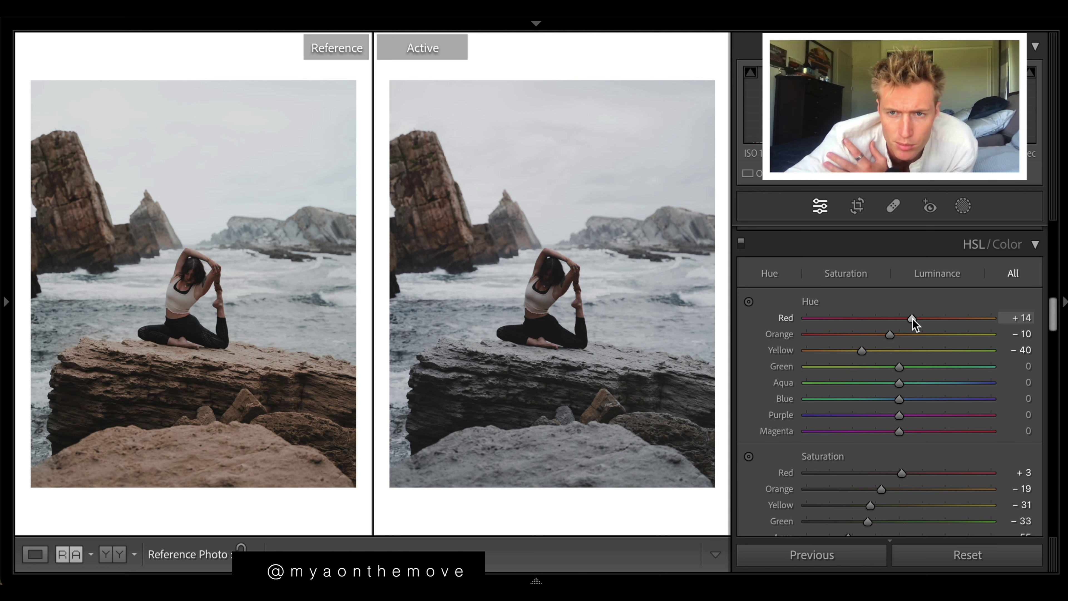
- On the existing brush mask of the woman, hide the overlay and set Shadows to 57 and Clarity to −100
left_click(961, 213)
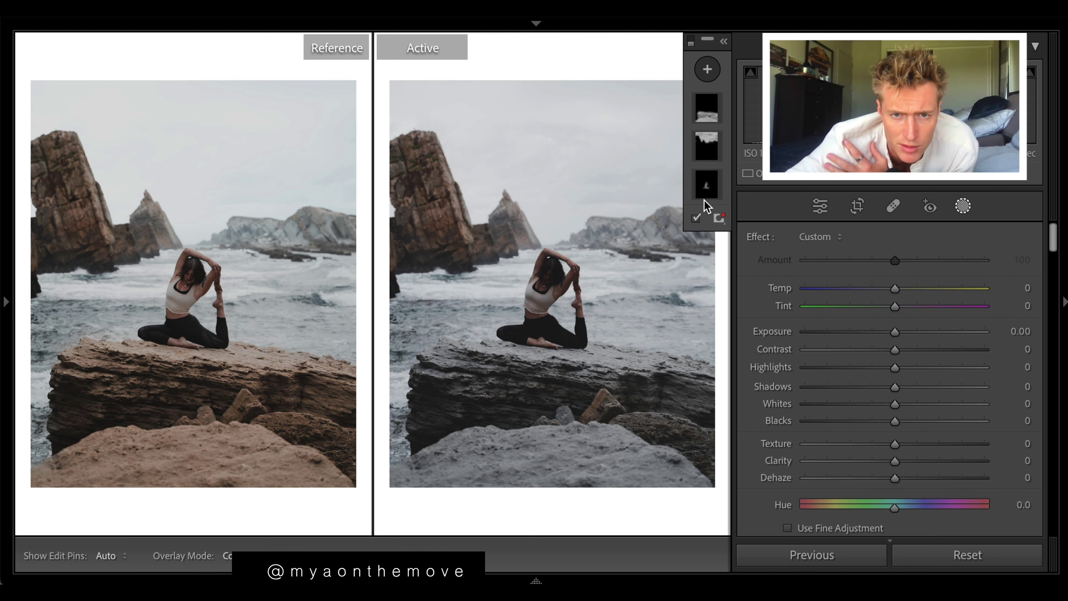
left_click(712, 185)
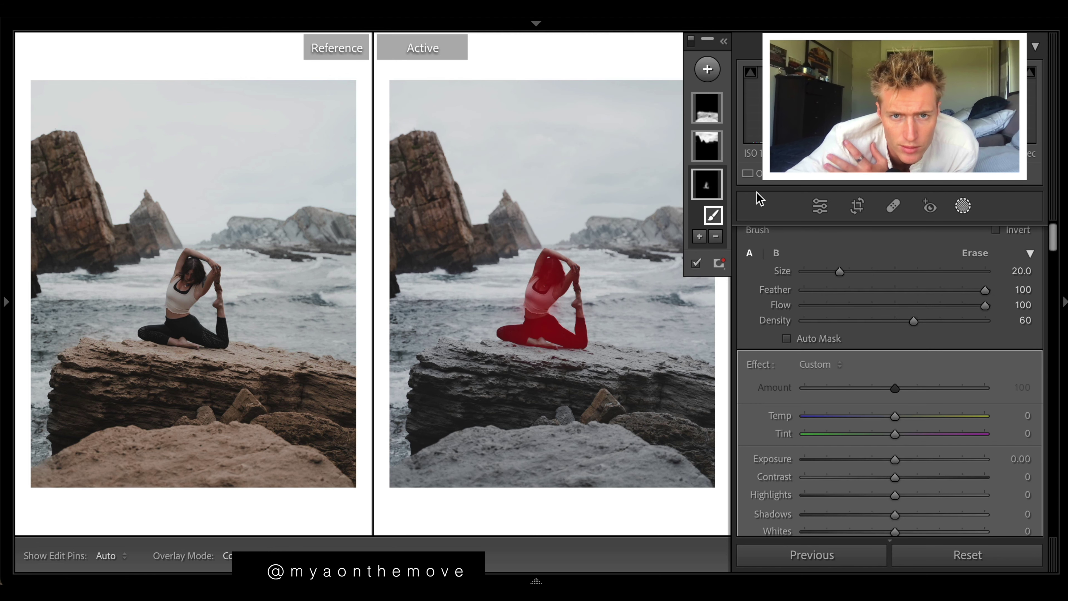
scroll(959, 363, "down", 3)
scroll(959, 363, "down", 1)
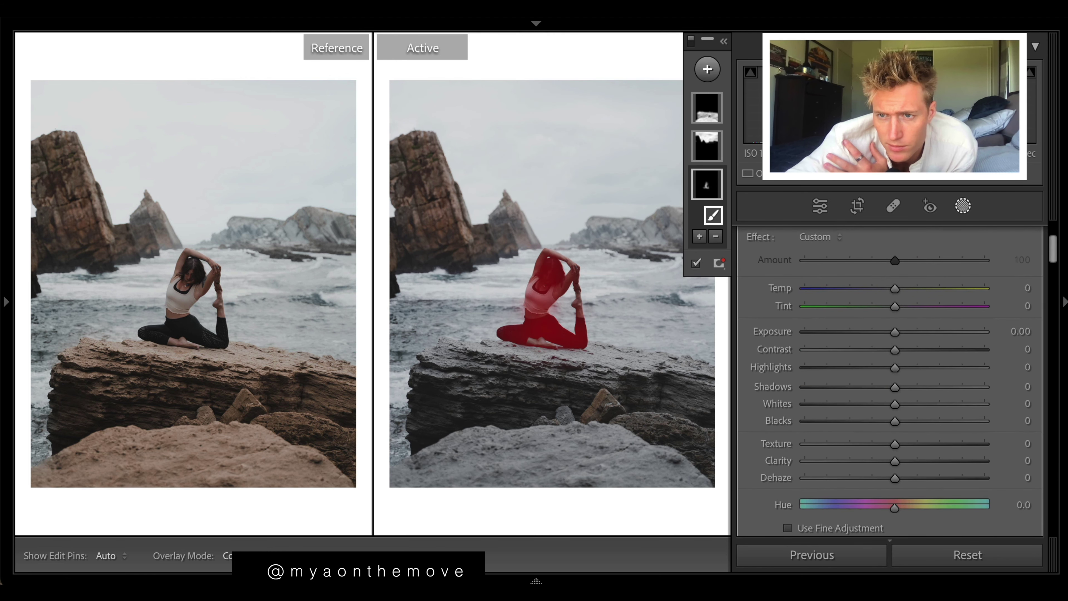
scroll(959, 363, "down", 1)
left_click(696, 263)
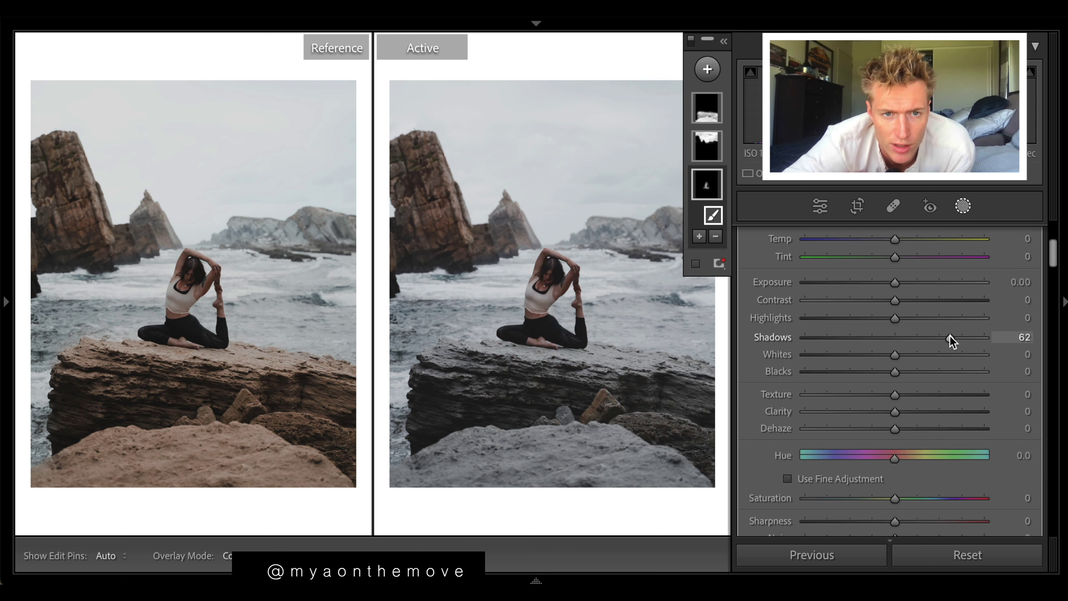
left_click_drag(950, 336, 946, 337)
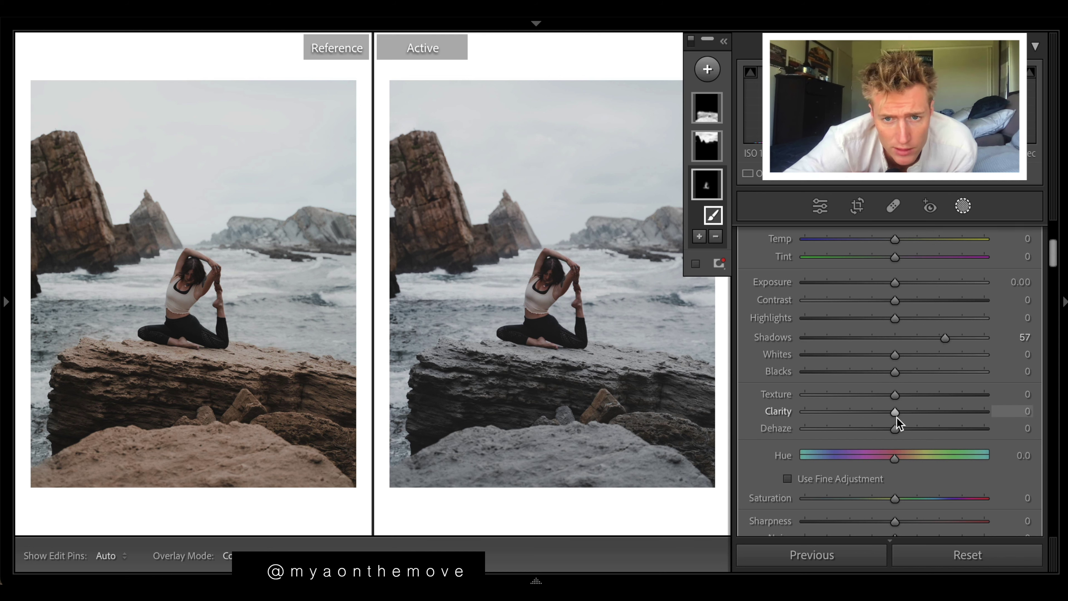
left_click_drag(898, 414, 418, 367)
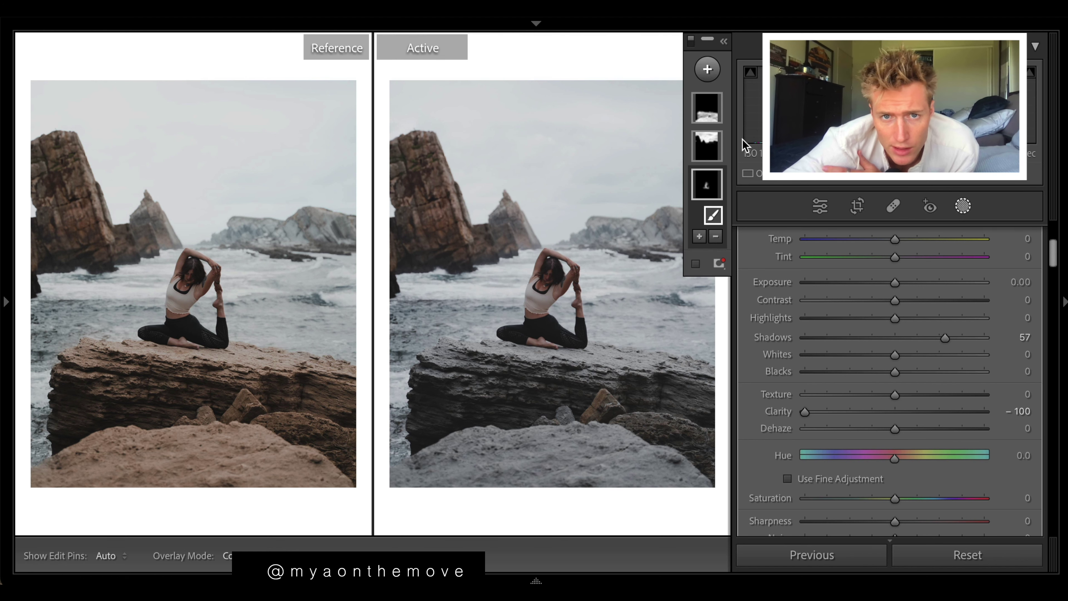
- On the foreground rock mask, hide the overlay and warm the rocks by setting Temp to 57
left_click(707, 108)
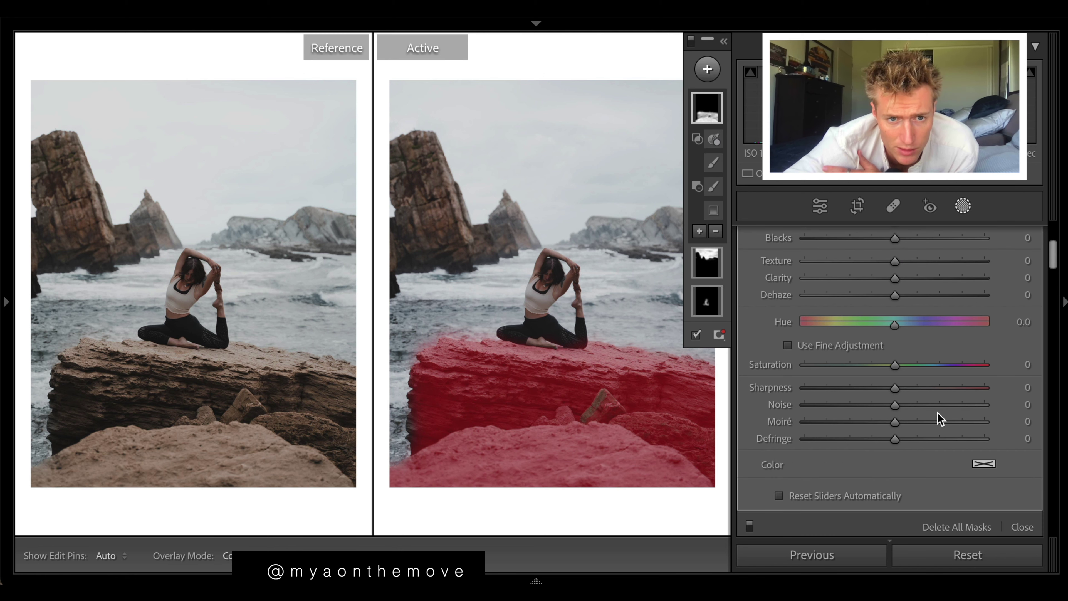
left_click(696, 335)
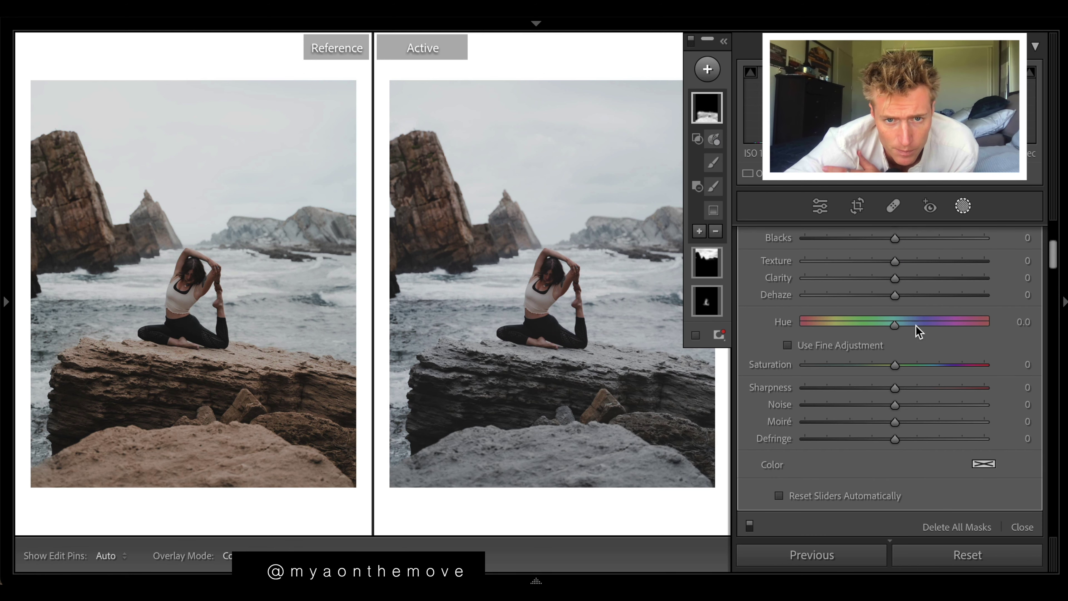
scroll(1040, 336, "up", 5)
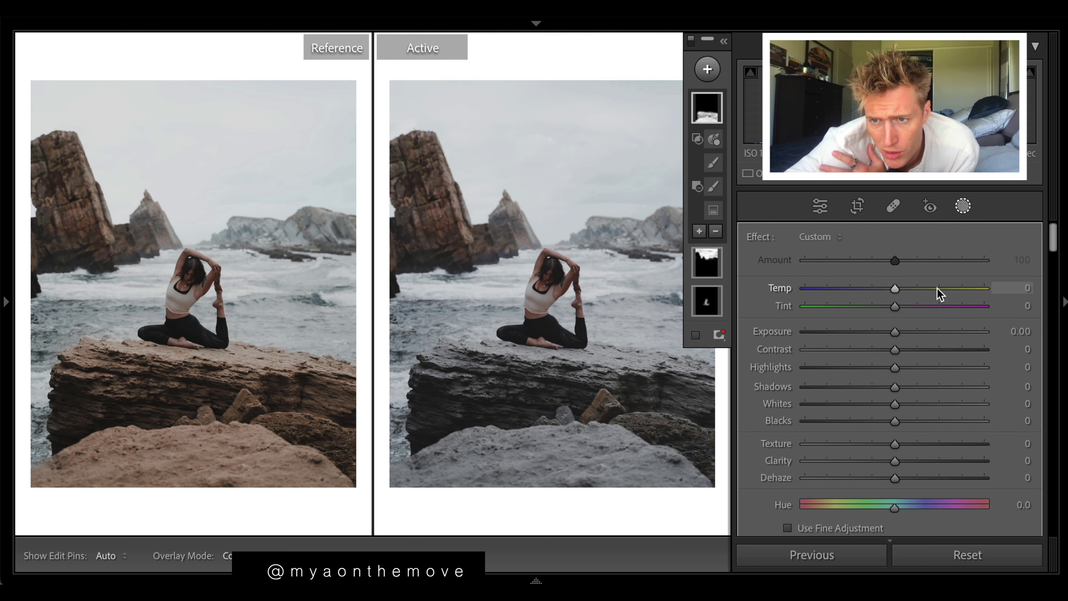
left_click_drag(940, 288, 946, 290)
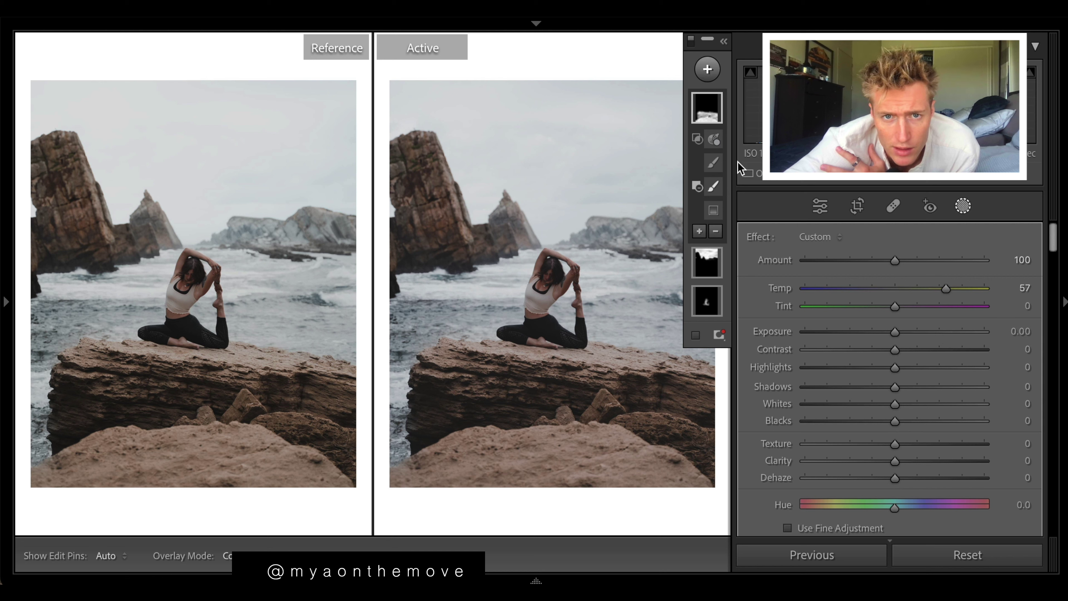
- Select the existing mask covering the upper background of the photo
left_click(713, 264)
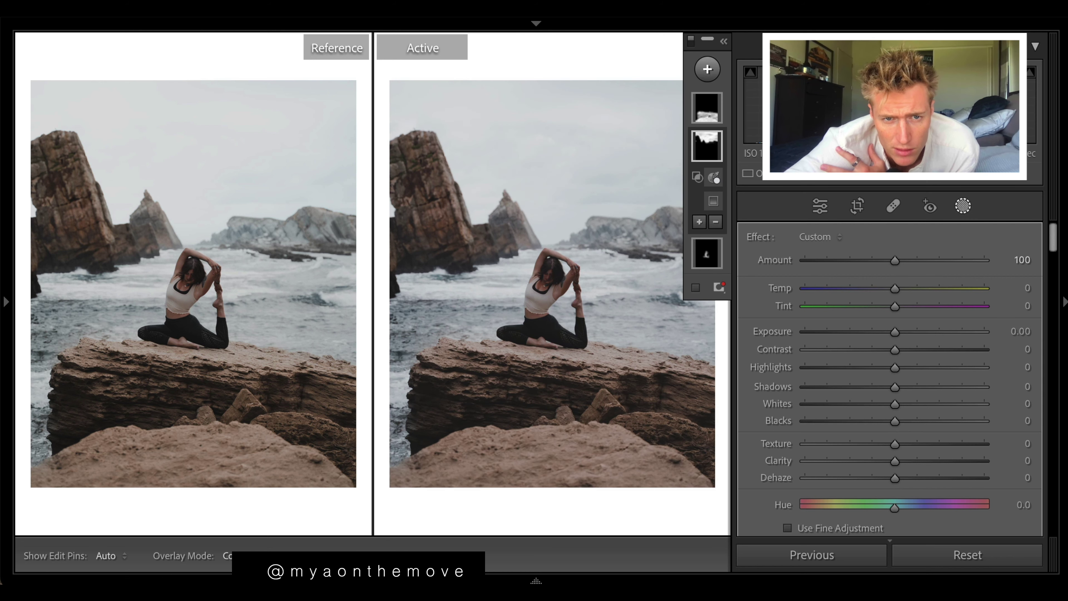